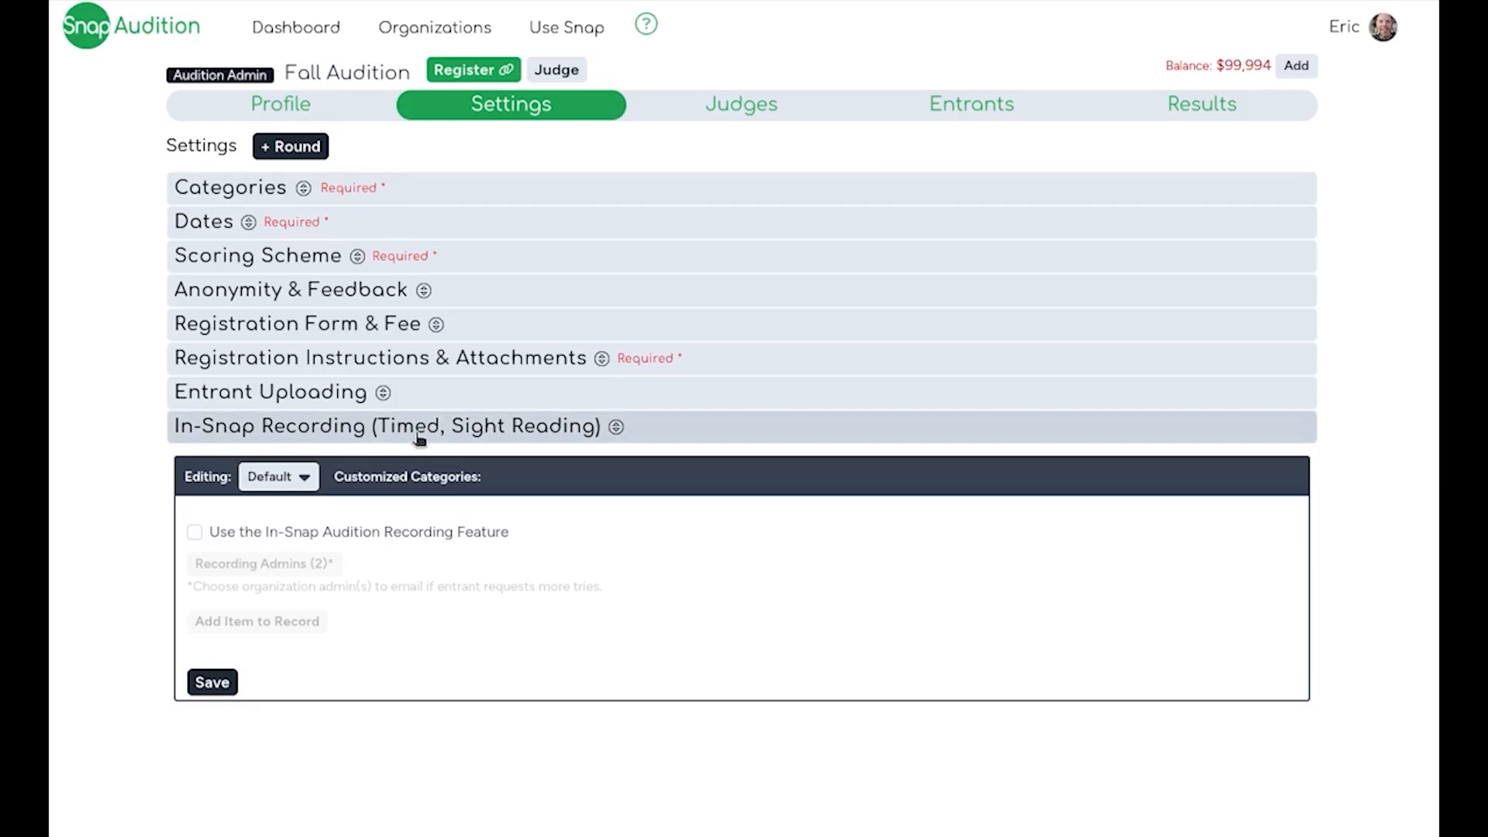
- Enable the In-Snap Audition Recording feature and check which recording admins are selected
{"action": "left_click", "coordinate": [192, 534]}
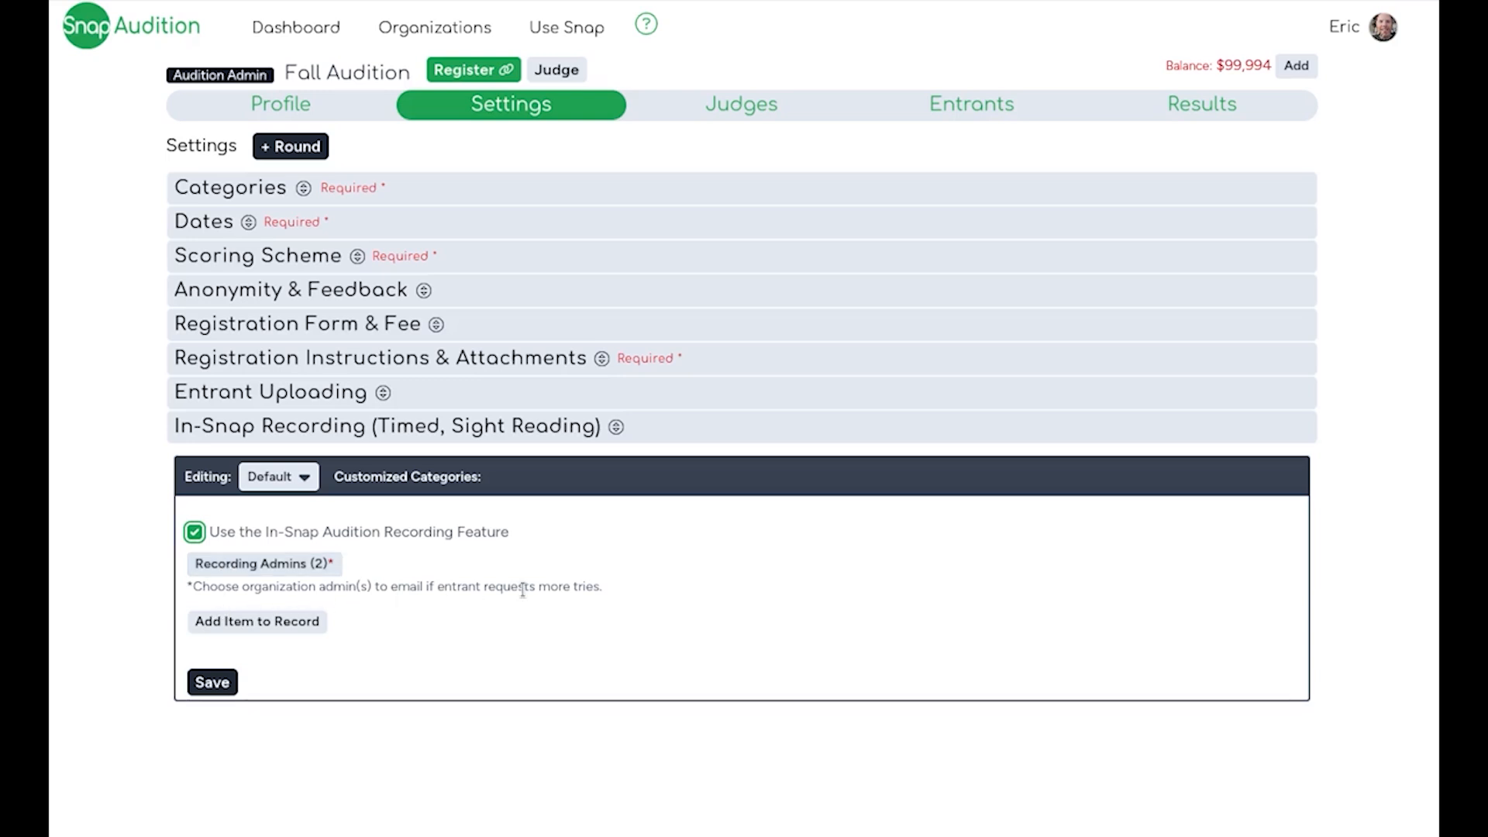
{"action": "left_click", "coordinate": [251, 570]}
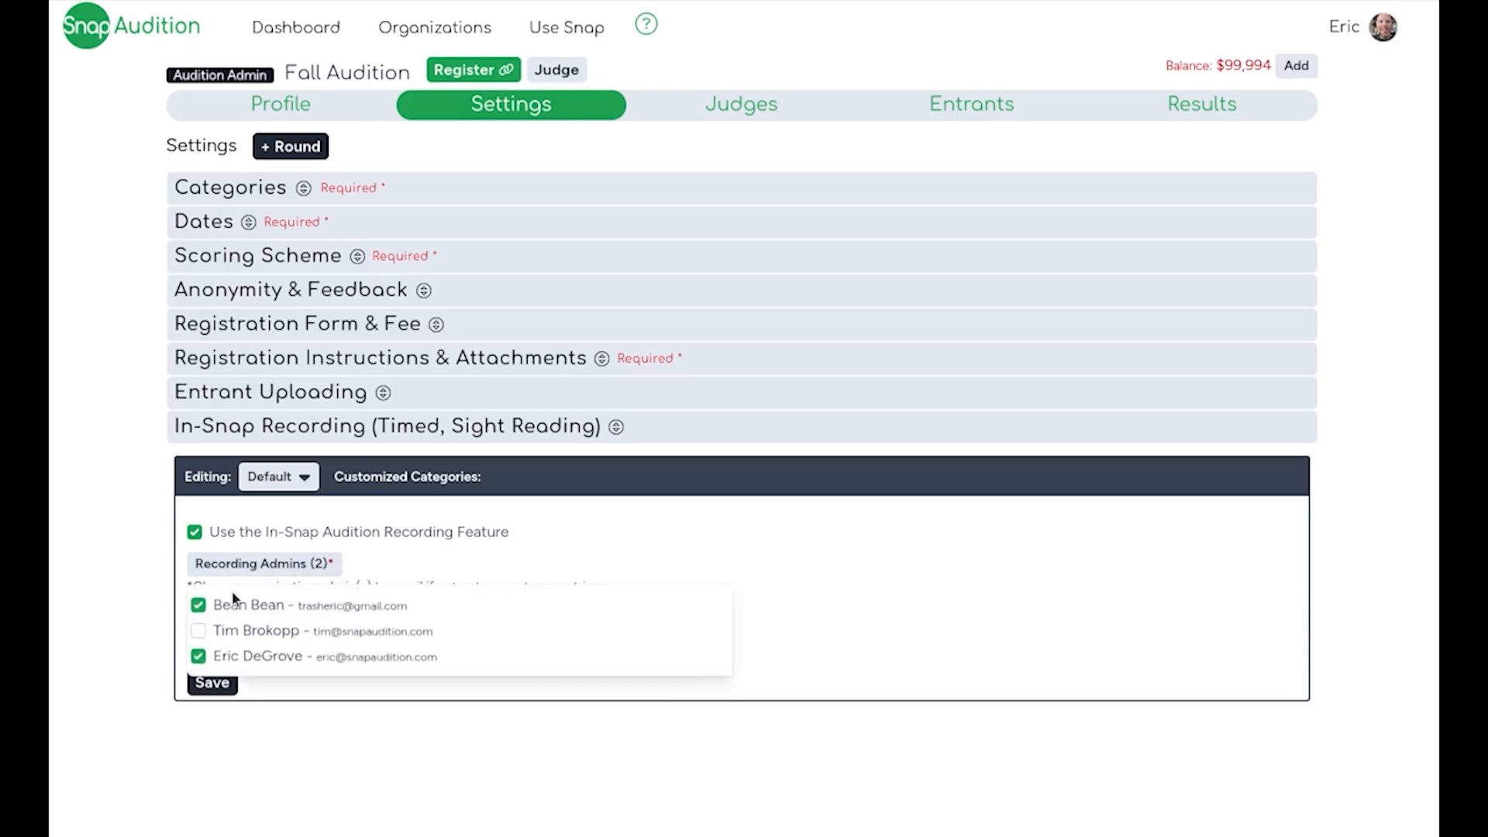
{"action": "left_click", "coordinate": [442, 555]}
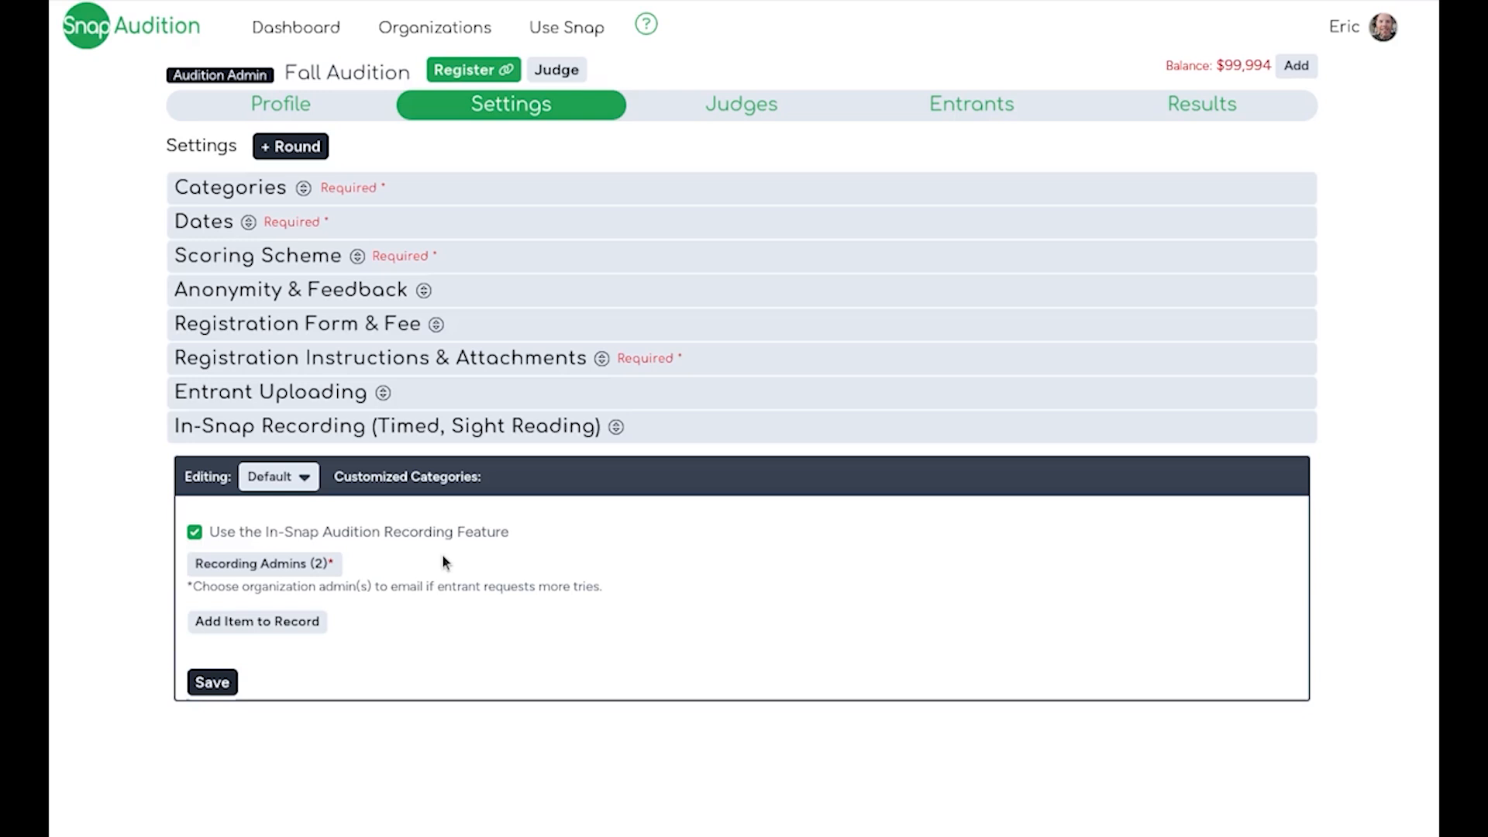
- Add an item to record and set its record instructions to "Record Piece #1"
{"action": "left_click", "coordinate": [321, 623]}
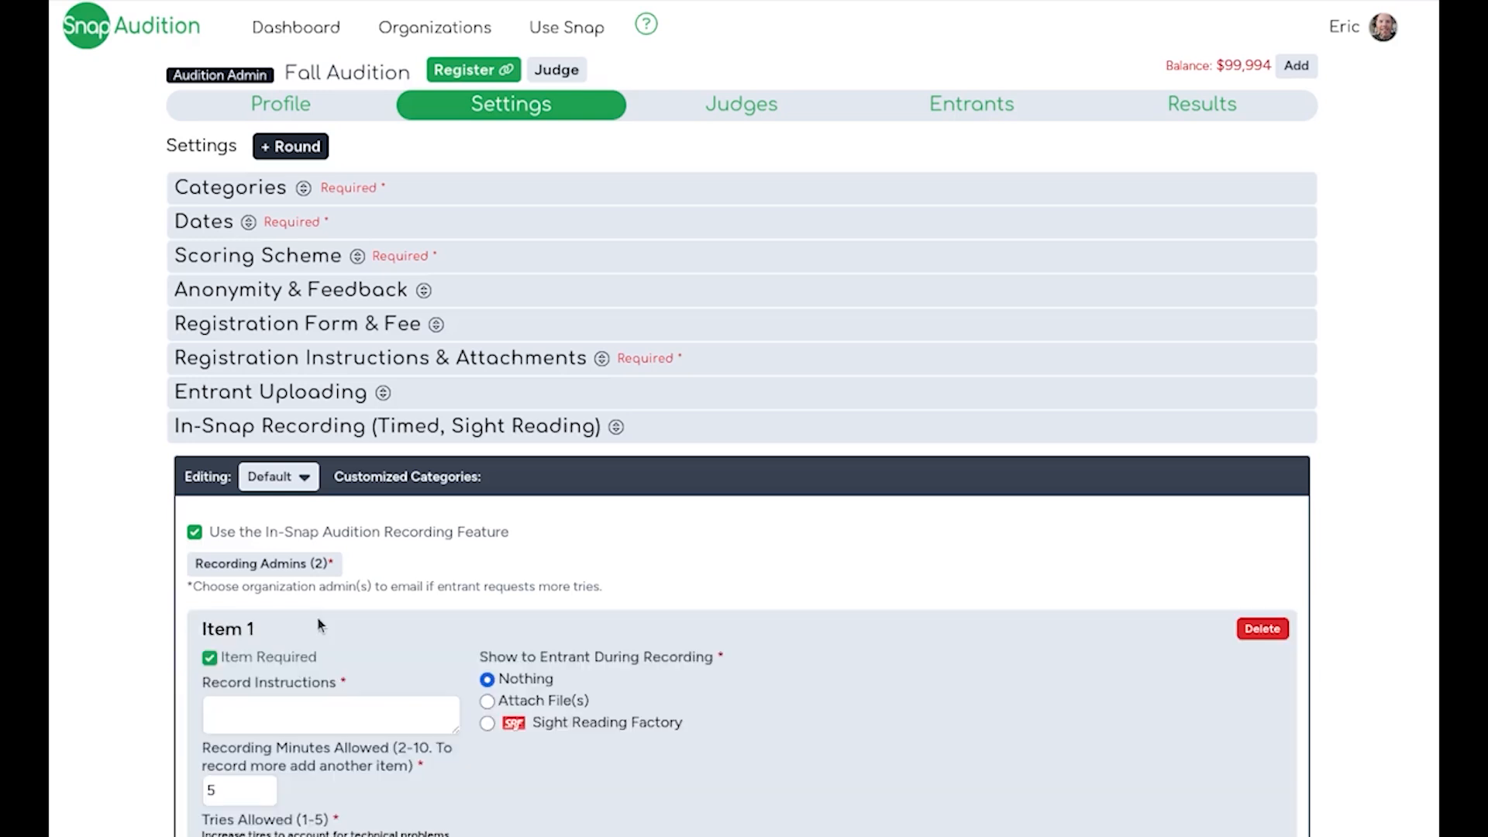
{"action": "scroll", "coordinate": [418, 625], "scroll_direction": "down", "scroll_amount": 1}
{"action": "scroll", "coordinate": [419, 624], "scroll_direction": "down", "scroll_amount": 2}
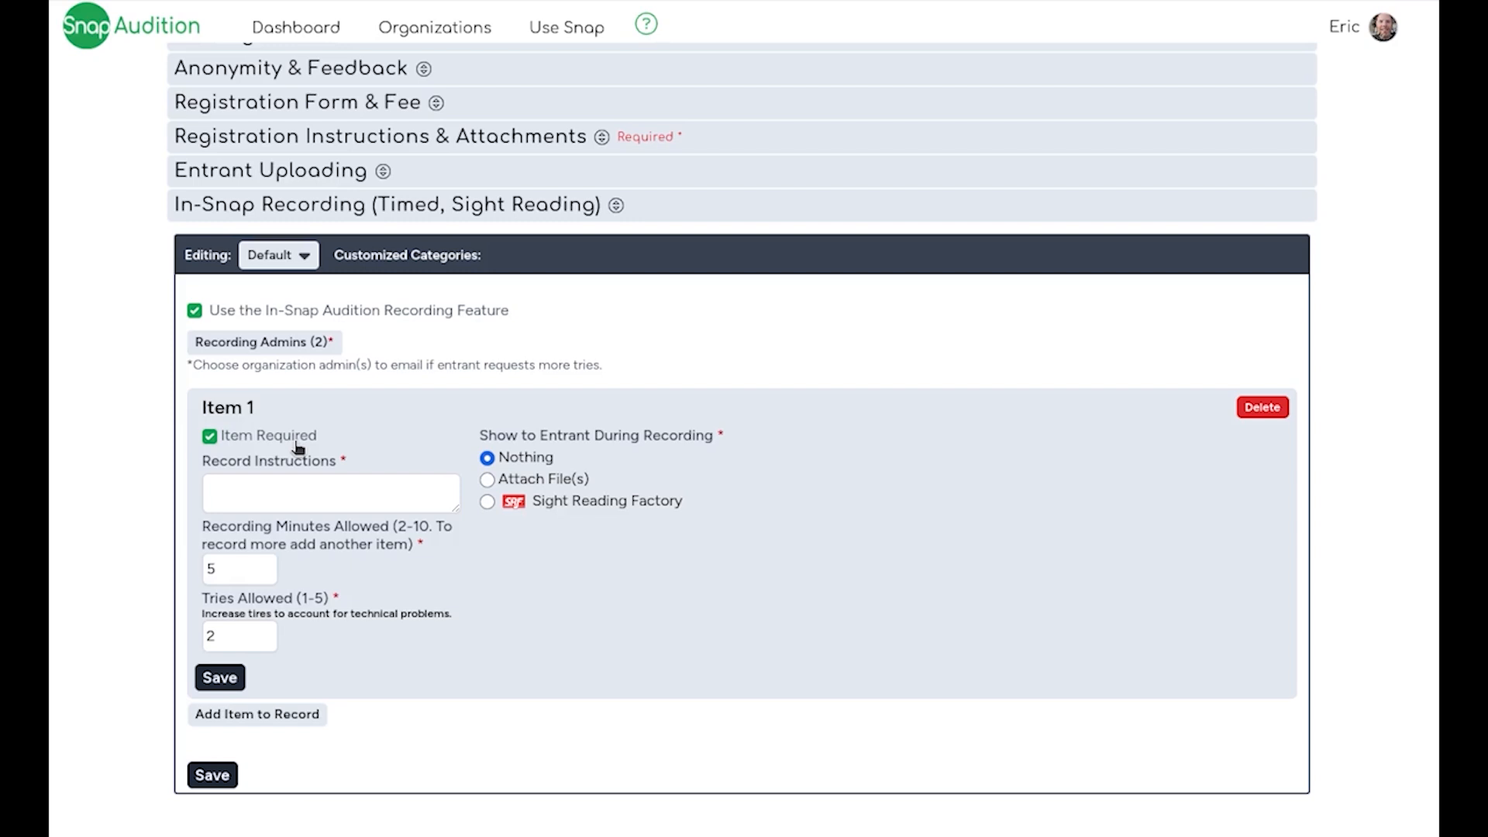
{"action": "left_click", "coordinate": [288, 489]}
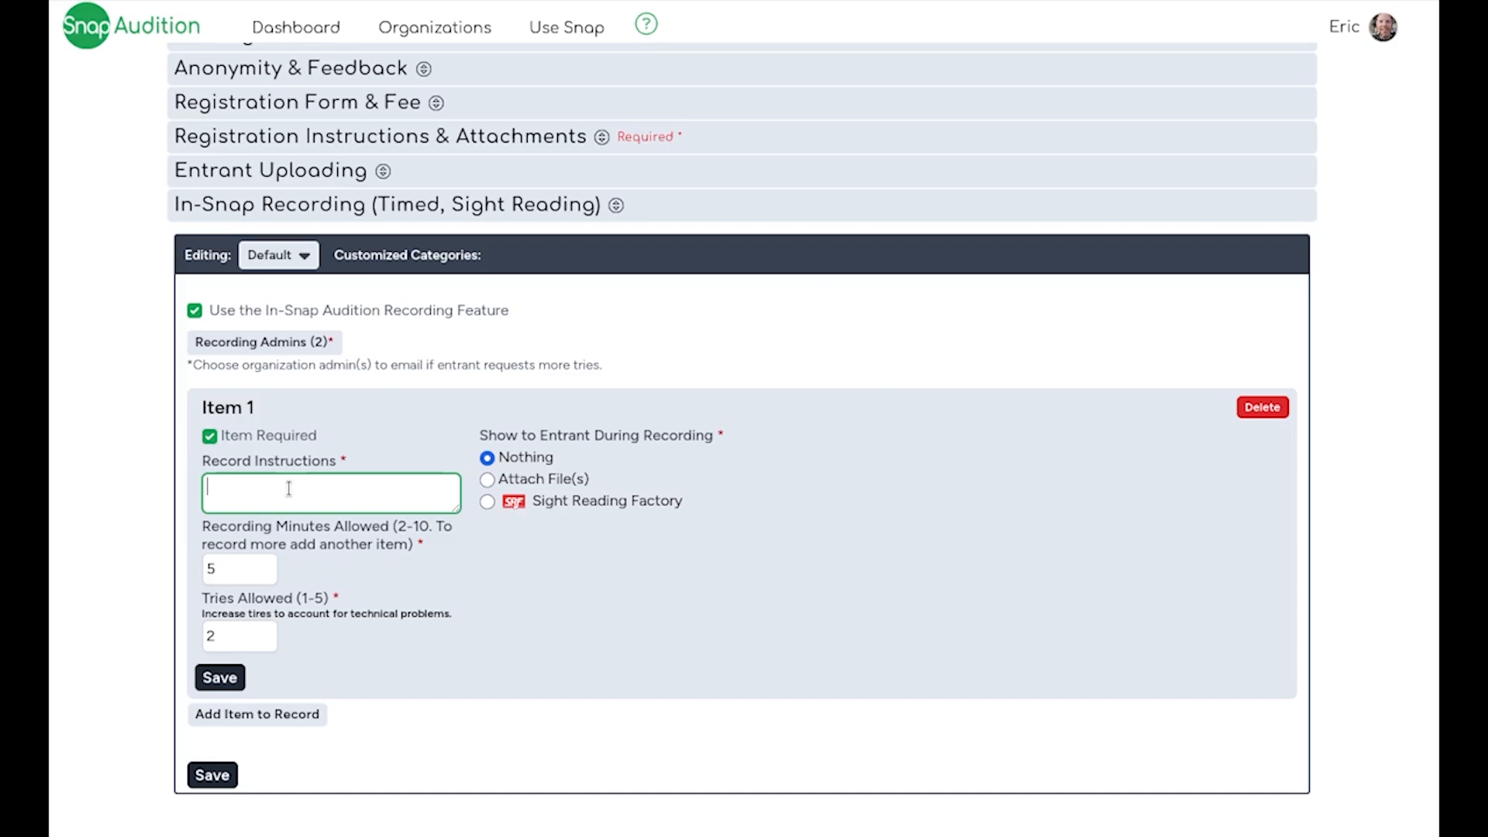
{"action": "type", "text": "Record Piece #1"}
{"action": "key", "text": "Tab"}
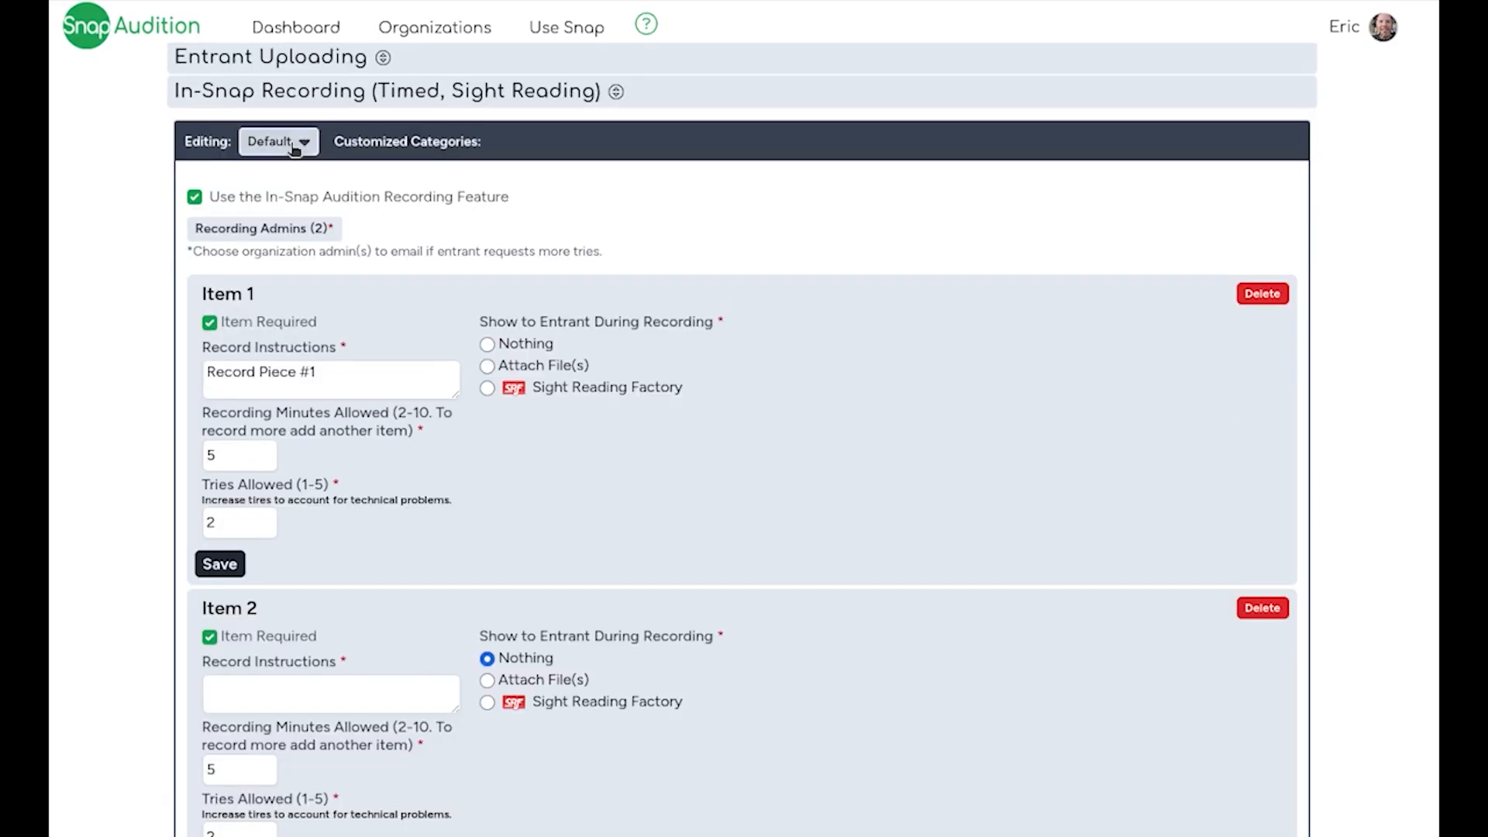
- Customize the recording settings for the Bass Singing category from the current defaults and turn off recording for that category
{"action": "left_click", "coordinate": [292, 147]}
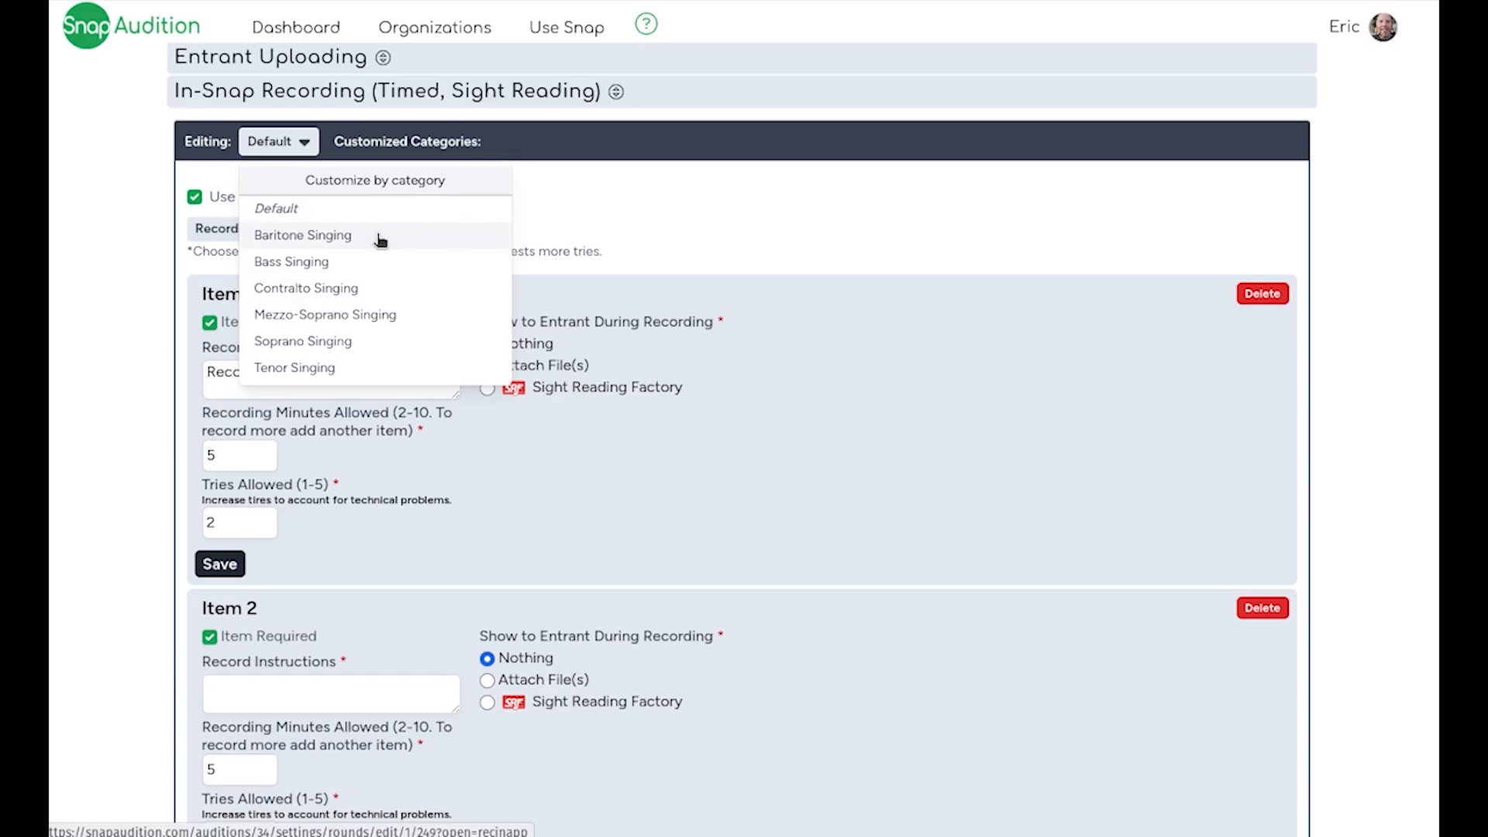
{"action": "left_click", "coordinate": [319, 264]}
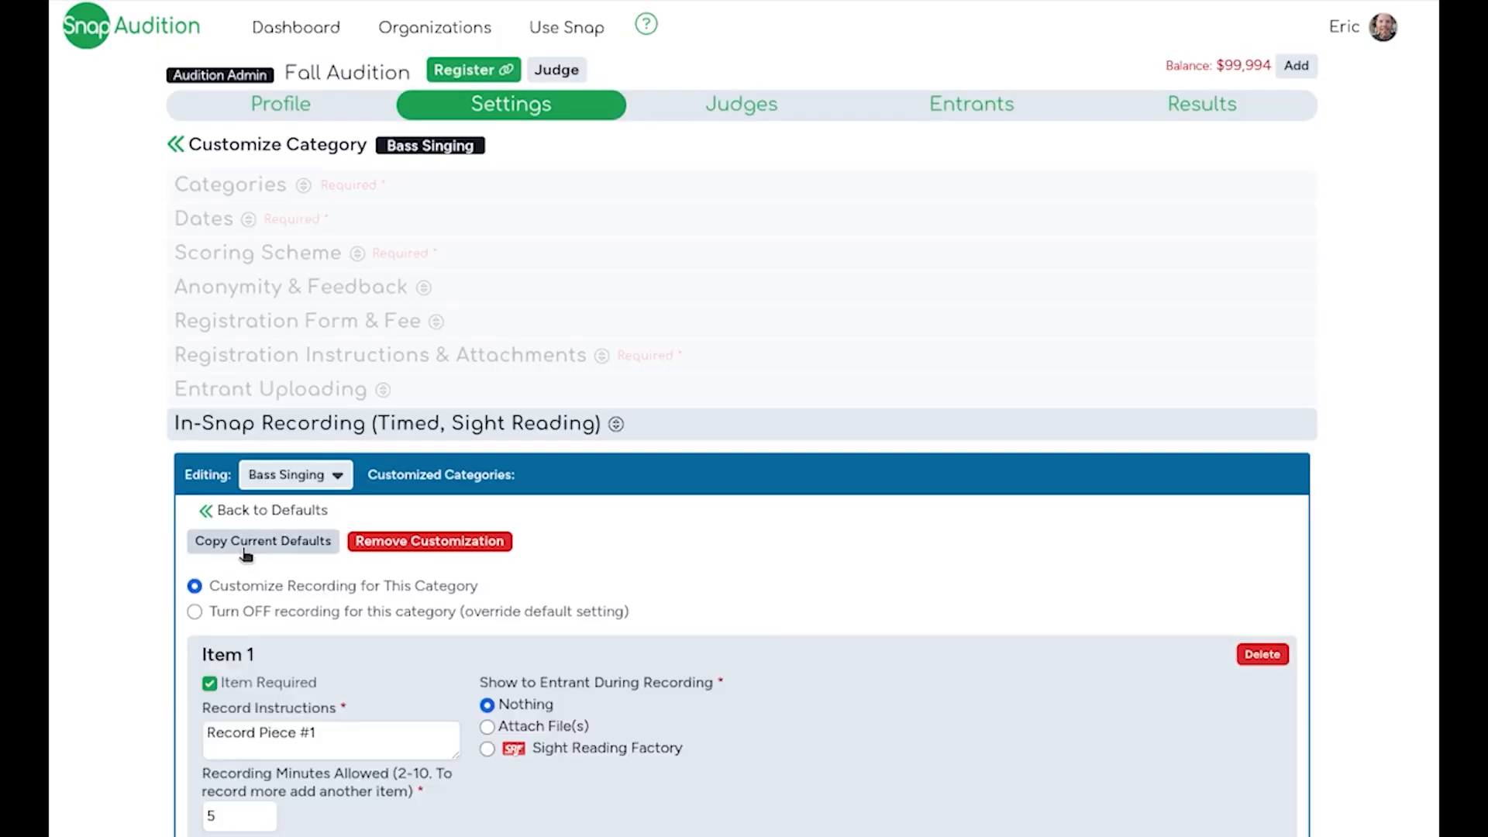
{"action": "scroll", "coordinate": [245, 553], "scroll_direction": "down", "scroll_amount": 3}
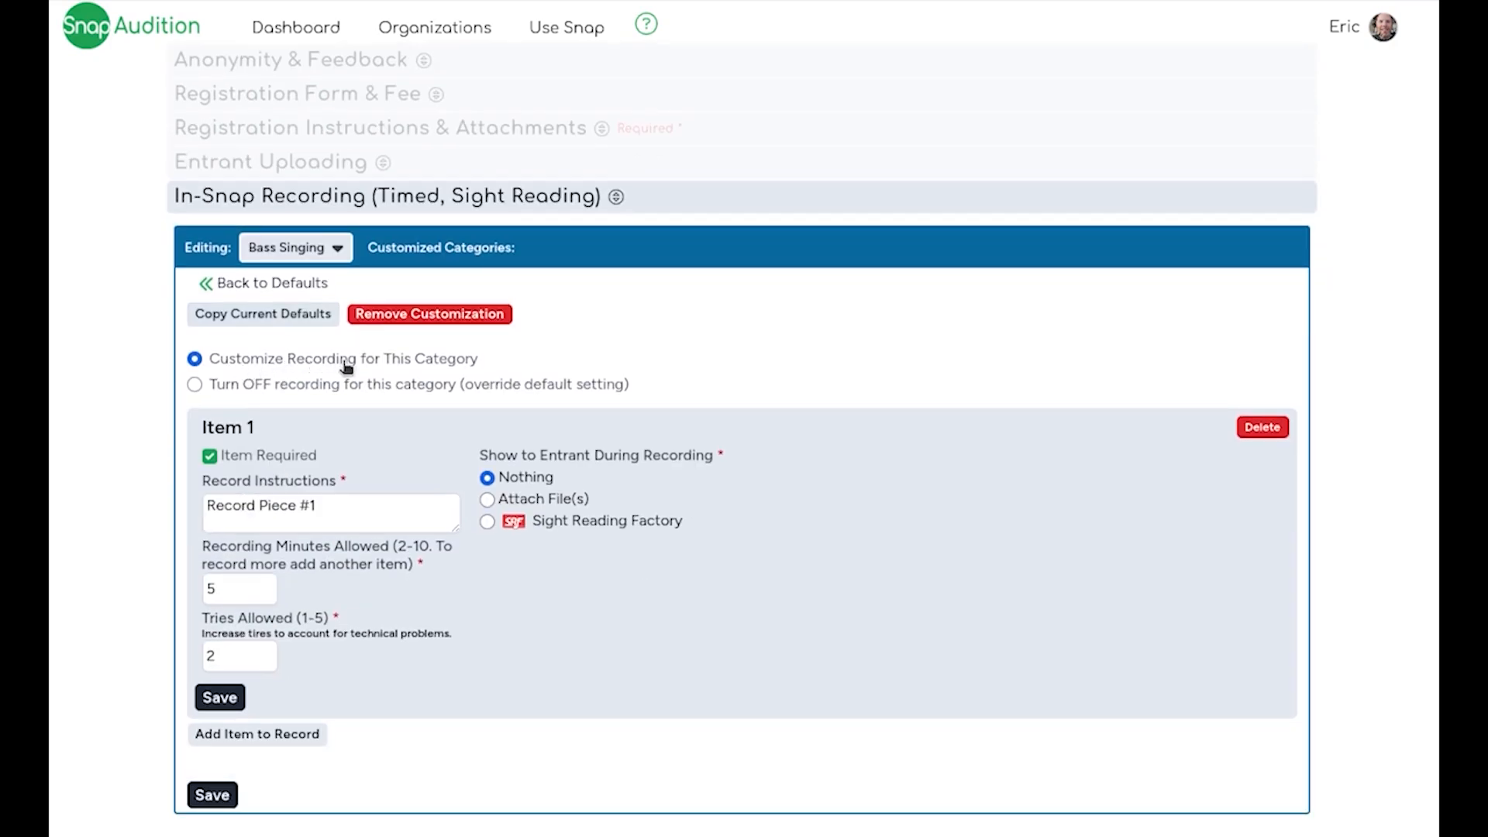
{"action": "left_click", "coordinate": [349, 516]}
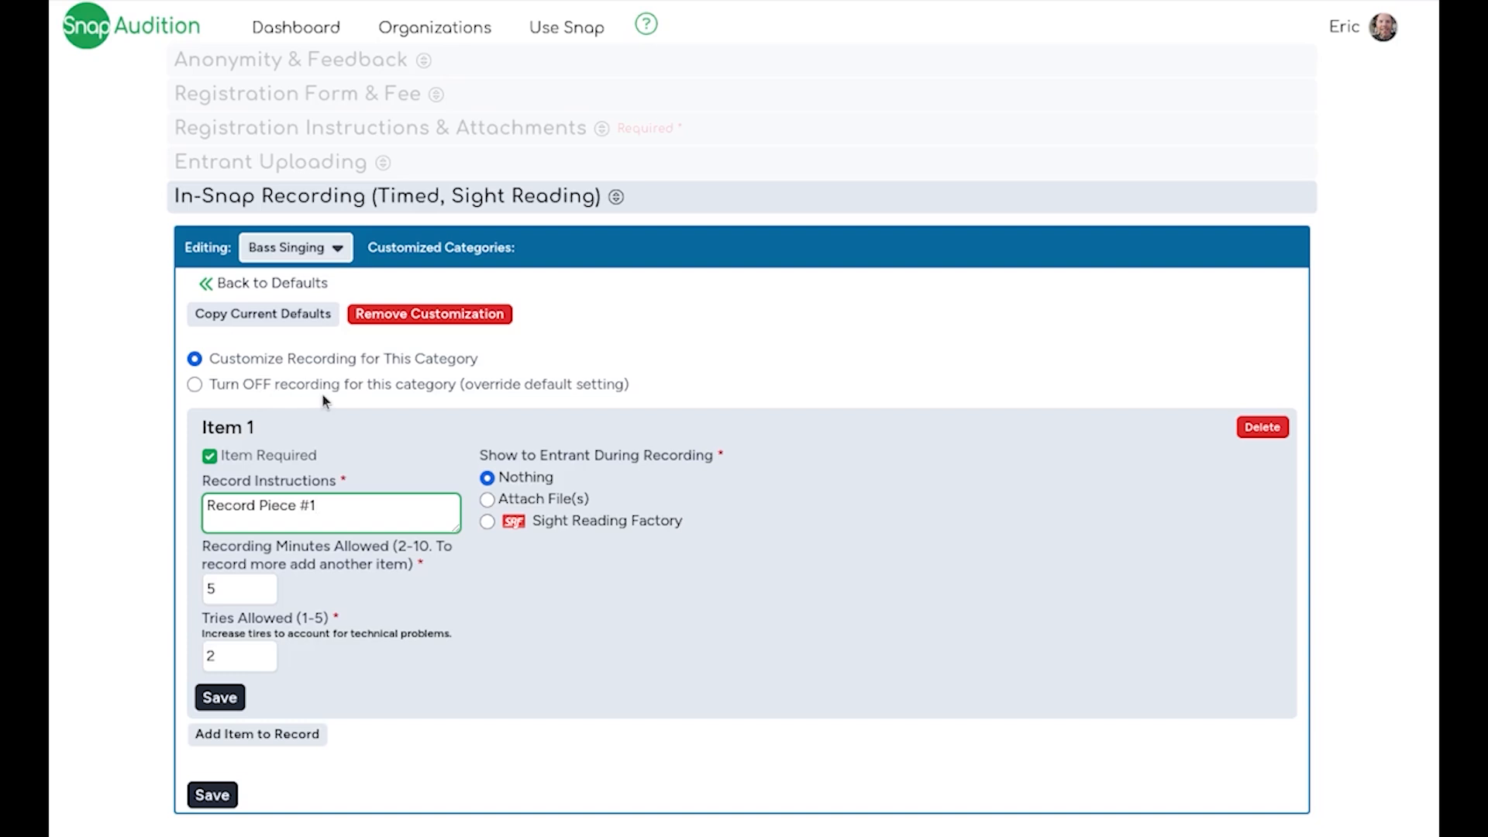
{"action": "left_click", "coordinate": [256, 385]}
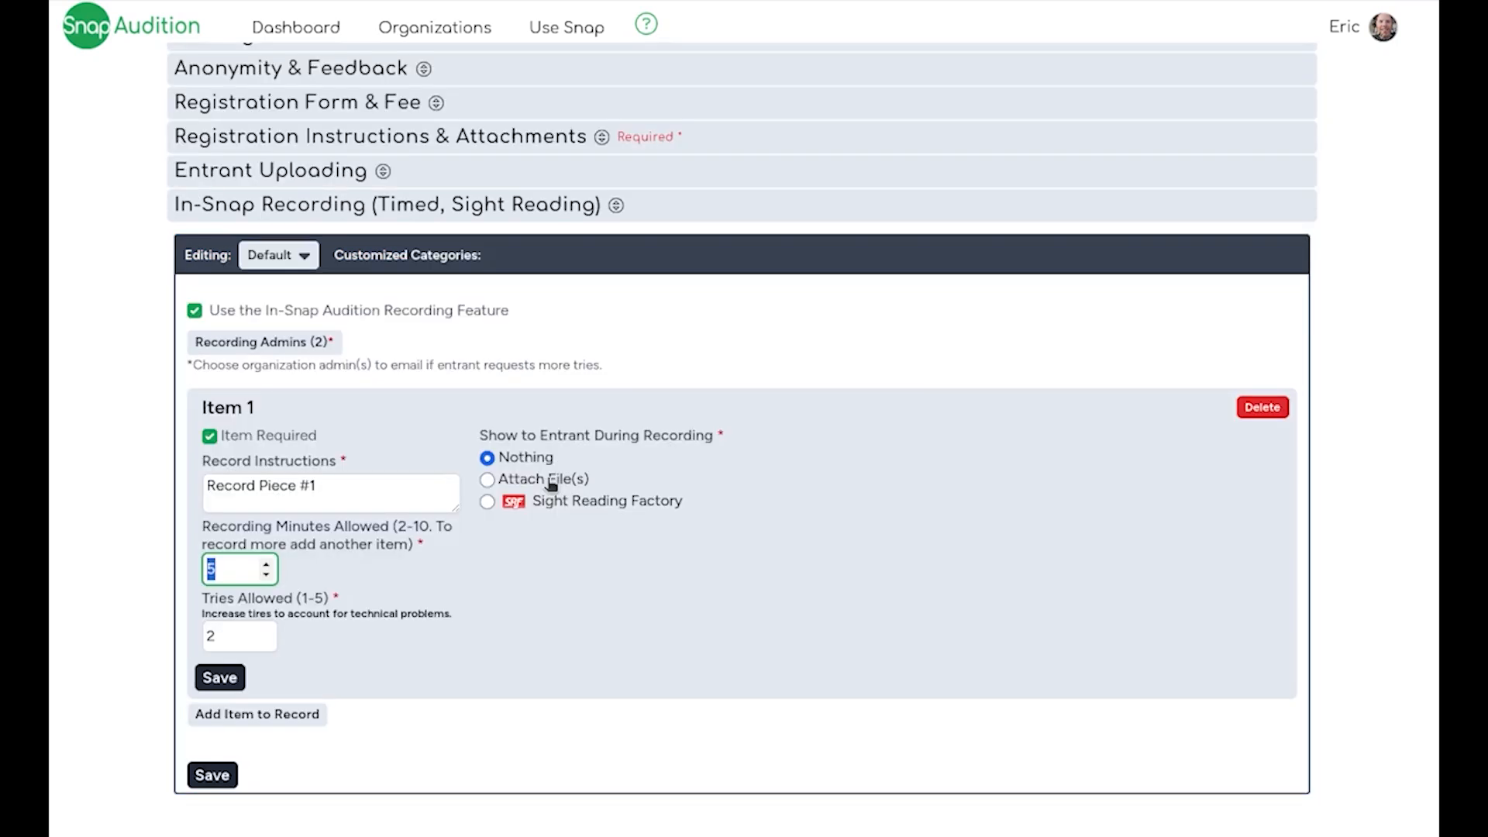
- Set Item 1 in the default settings to show attached files during recording, with one attachment chosen at random
{"action": "left_click", "coordinate": [551, 484]}
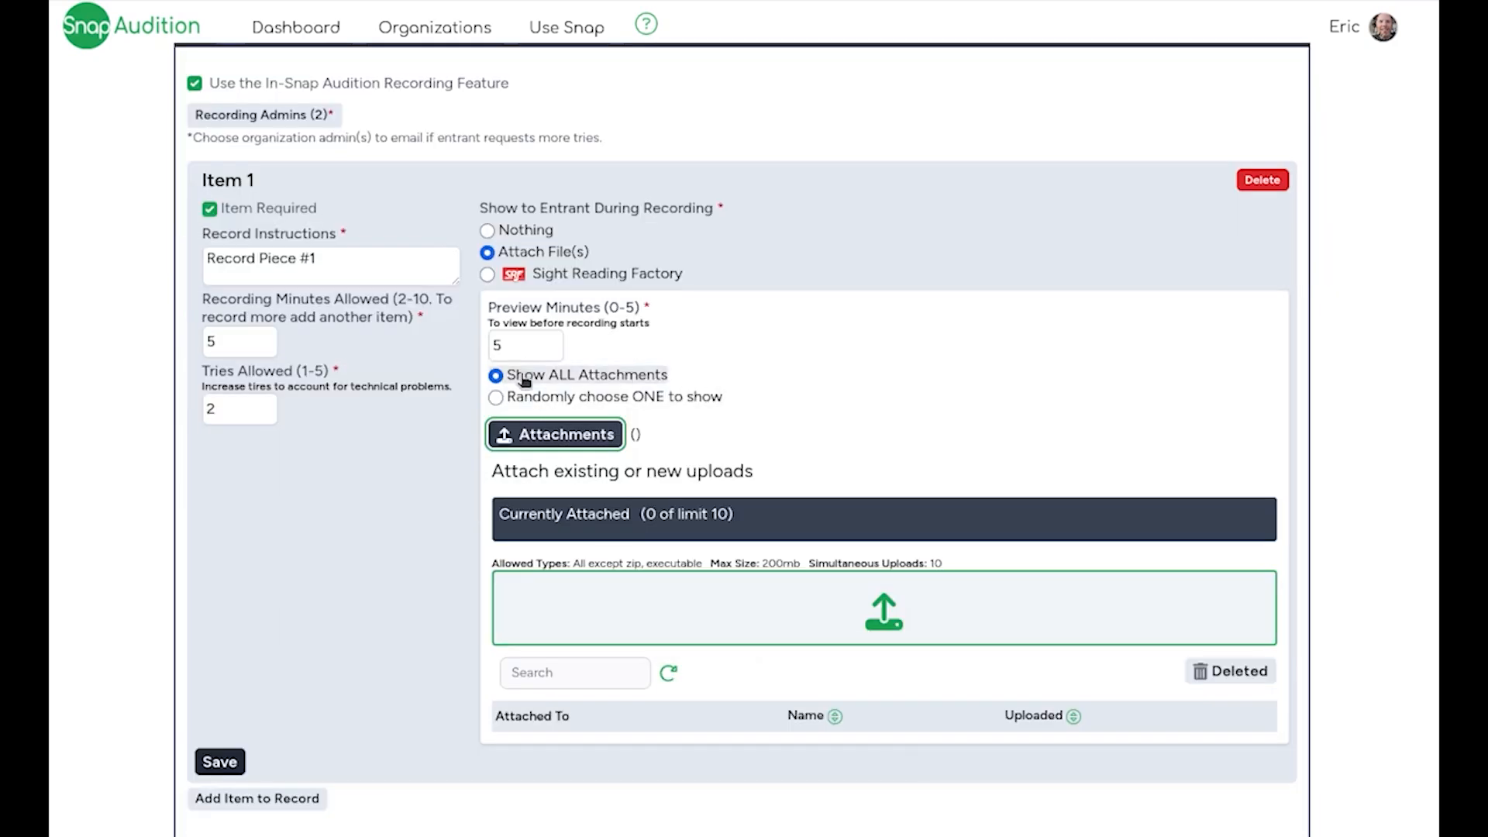
{"action": "left_click", "coordinate": [714, 404]}
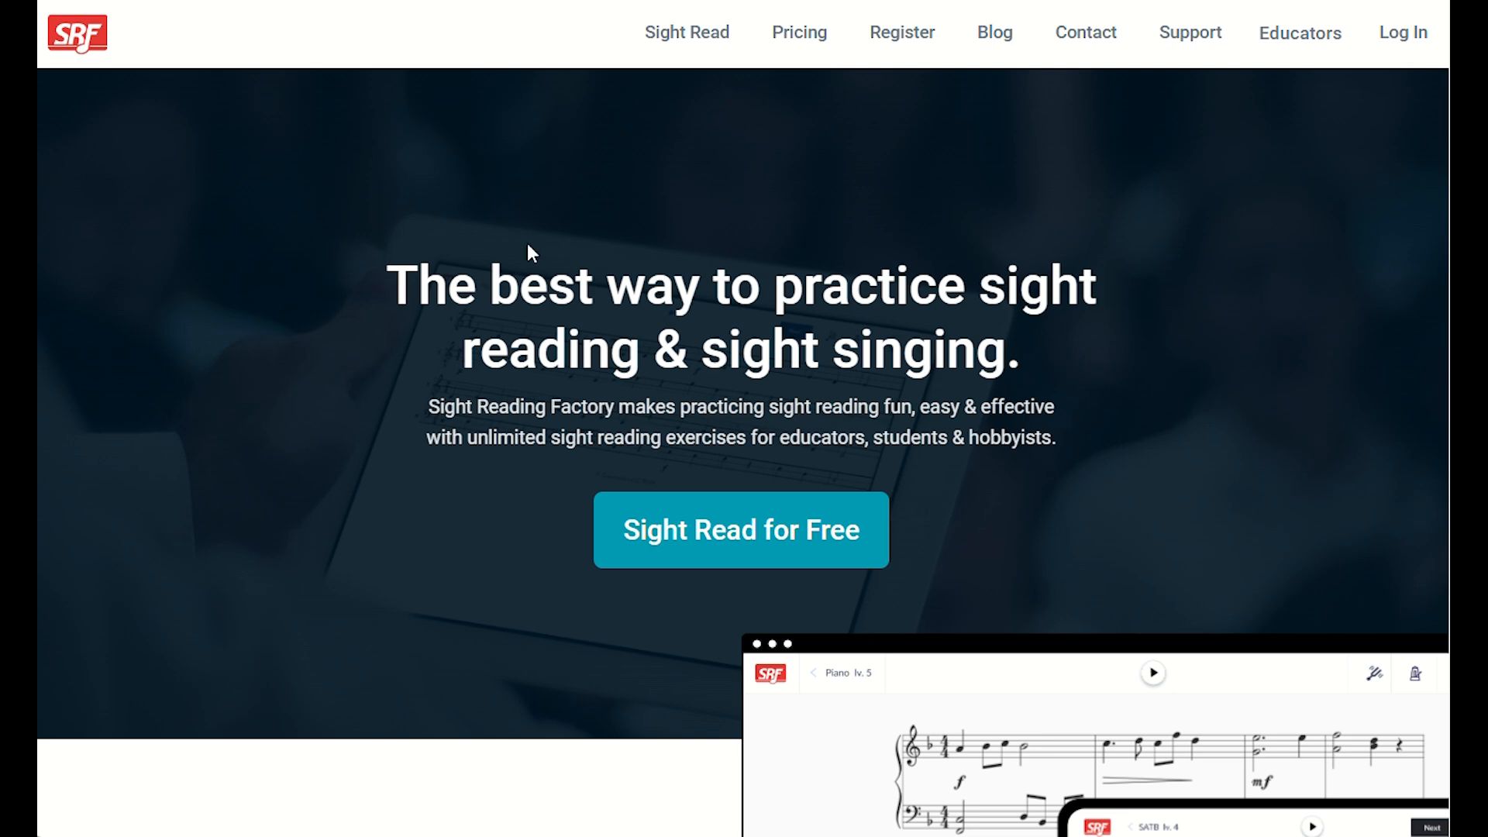
- Look through the product description and features on the Sight Reading Factory home page
{"action": "scroll", "coordinate": [529, 247], "scroll_direction": "down", "scroll_amount": 3}
{"action": "scroll", "coordinate": [529, 246], "scroll_direction": "down", "scroll_amount": 3}
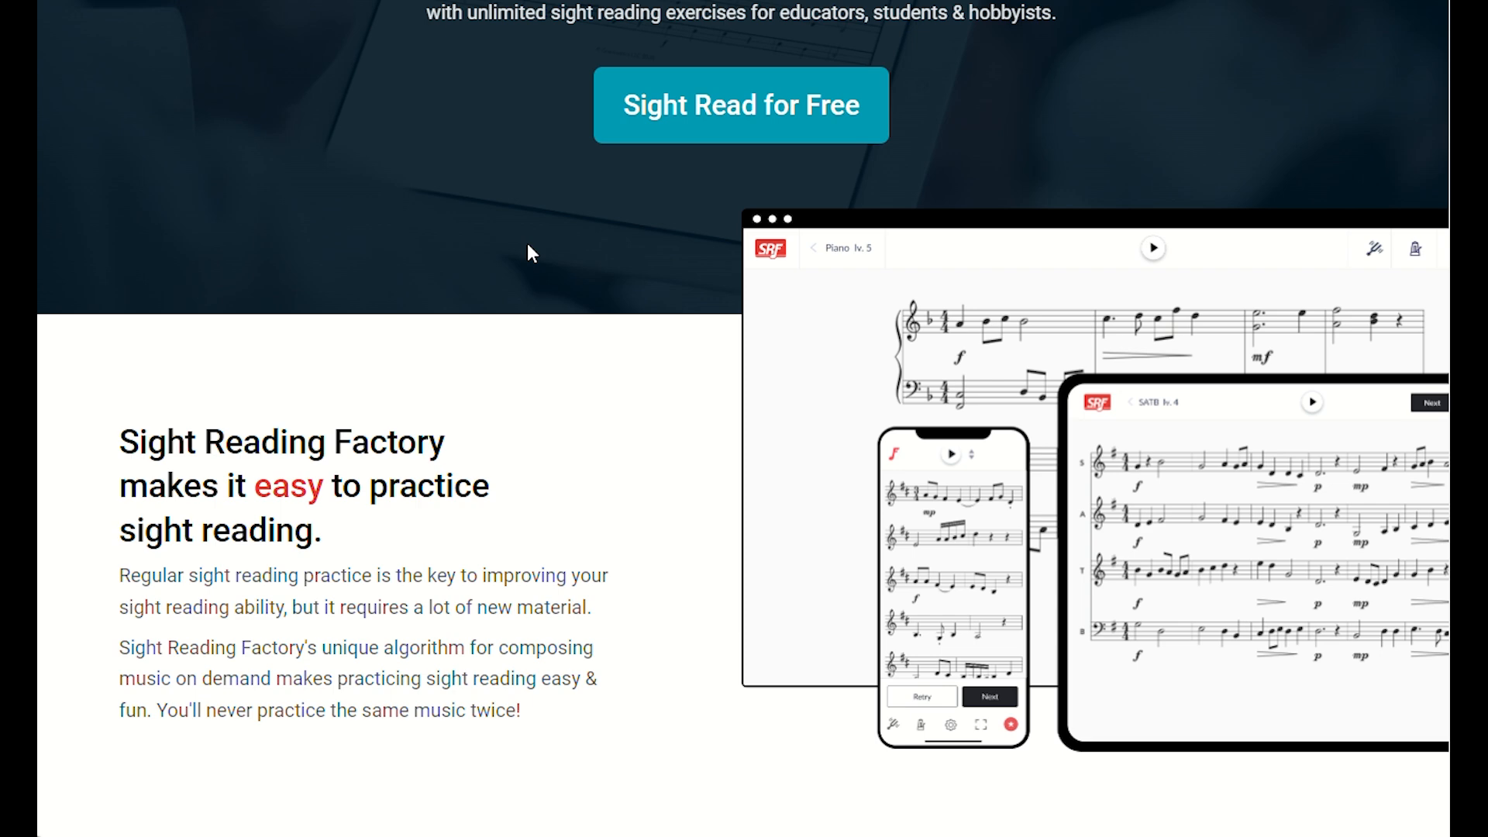
{"action": "scroll", "coordinate": [527, 243], "scroll_direction": "down", "scroll_amount": 15}
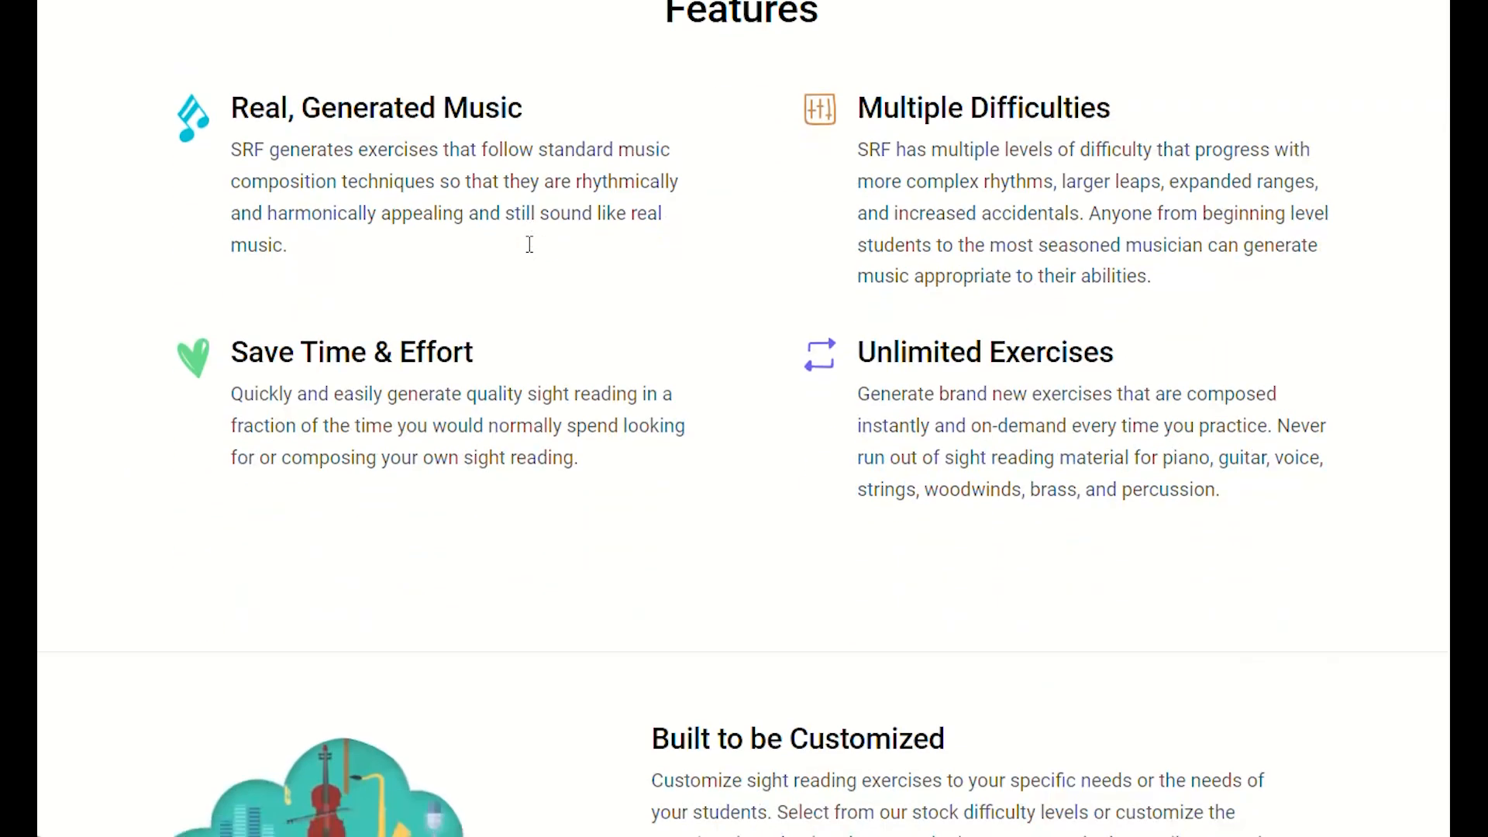
{"action": "scroll", "coordinate": [529, 246], "scroll_direction": "down", "scroll_amount": 7}
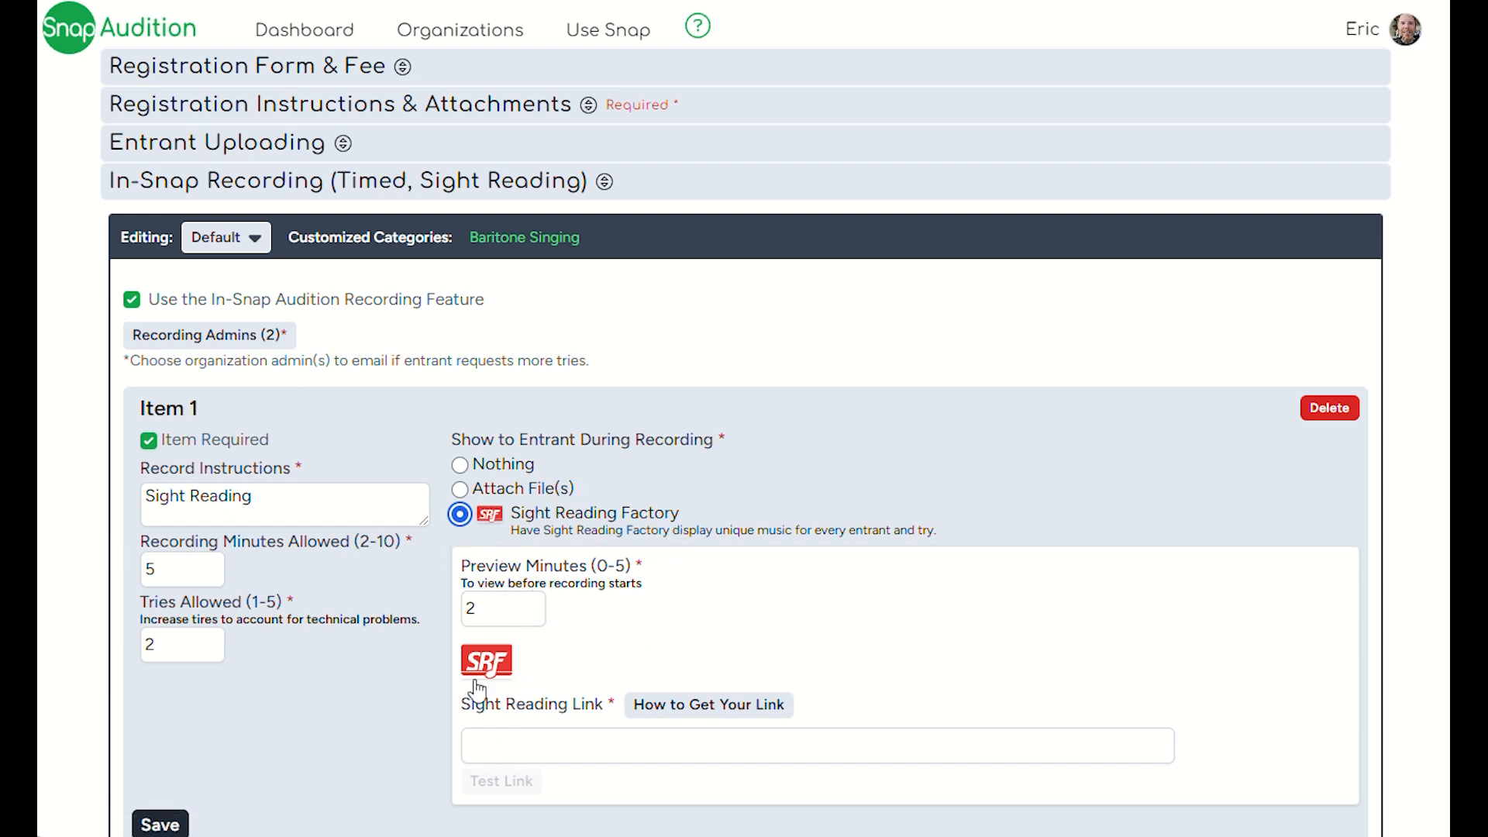
- Switch to the Sight Reading Factory account and start a new Baritone practice at level 4
{"action": "left_click", "coordinate": [501, 781]}
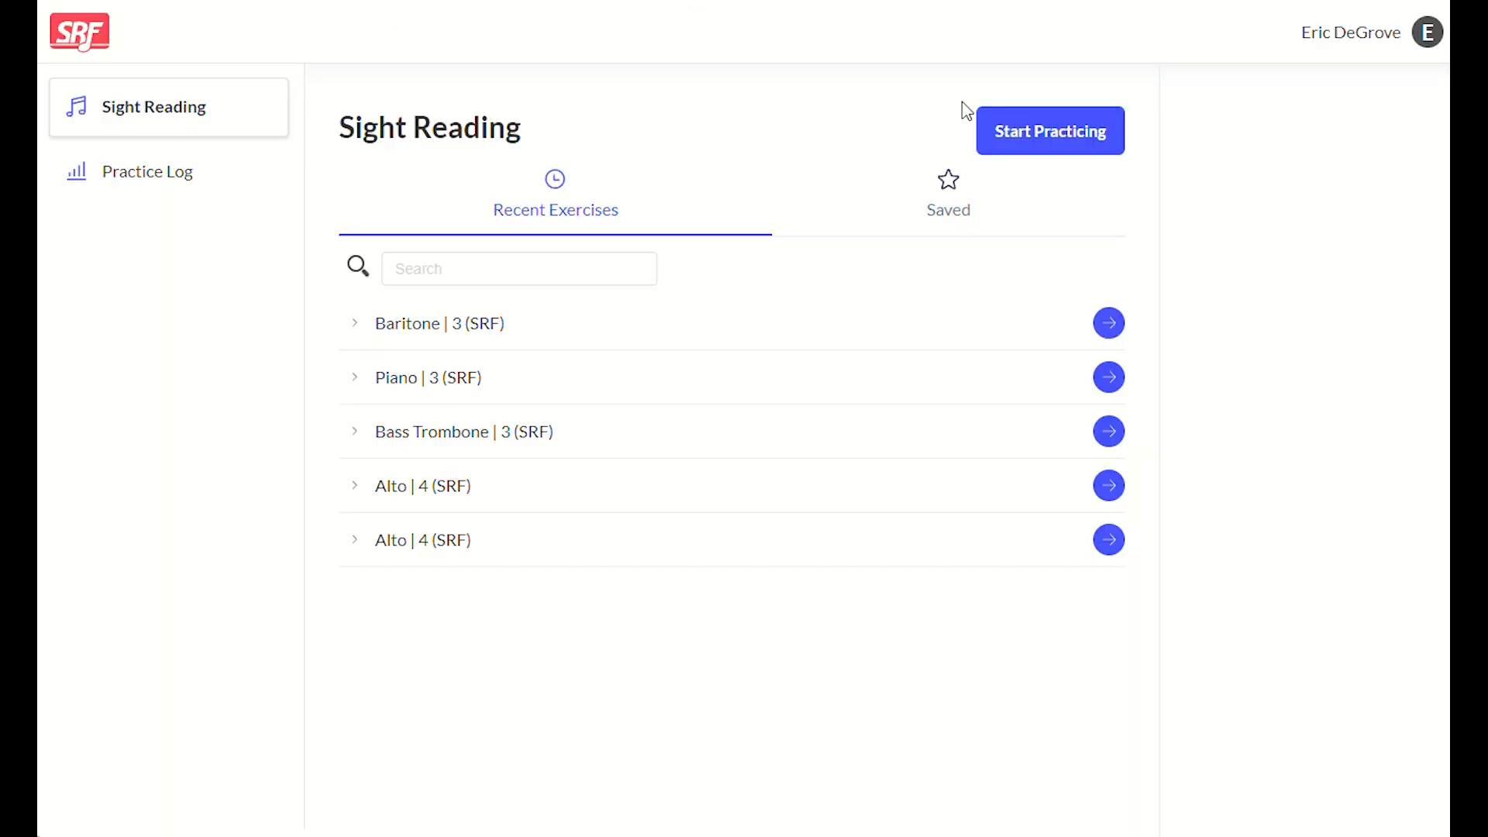
{"action": "left_click", "coordinate": [1017, 134]}
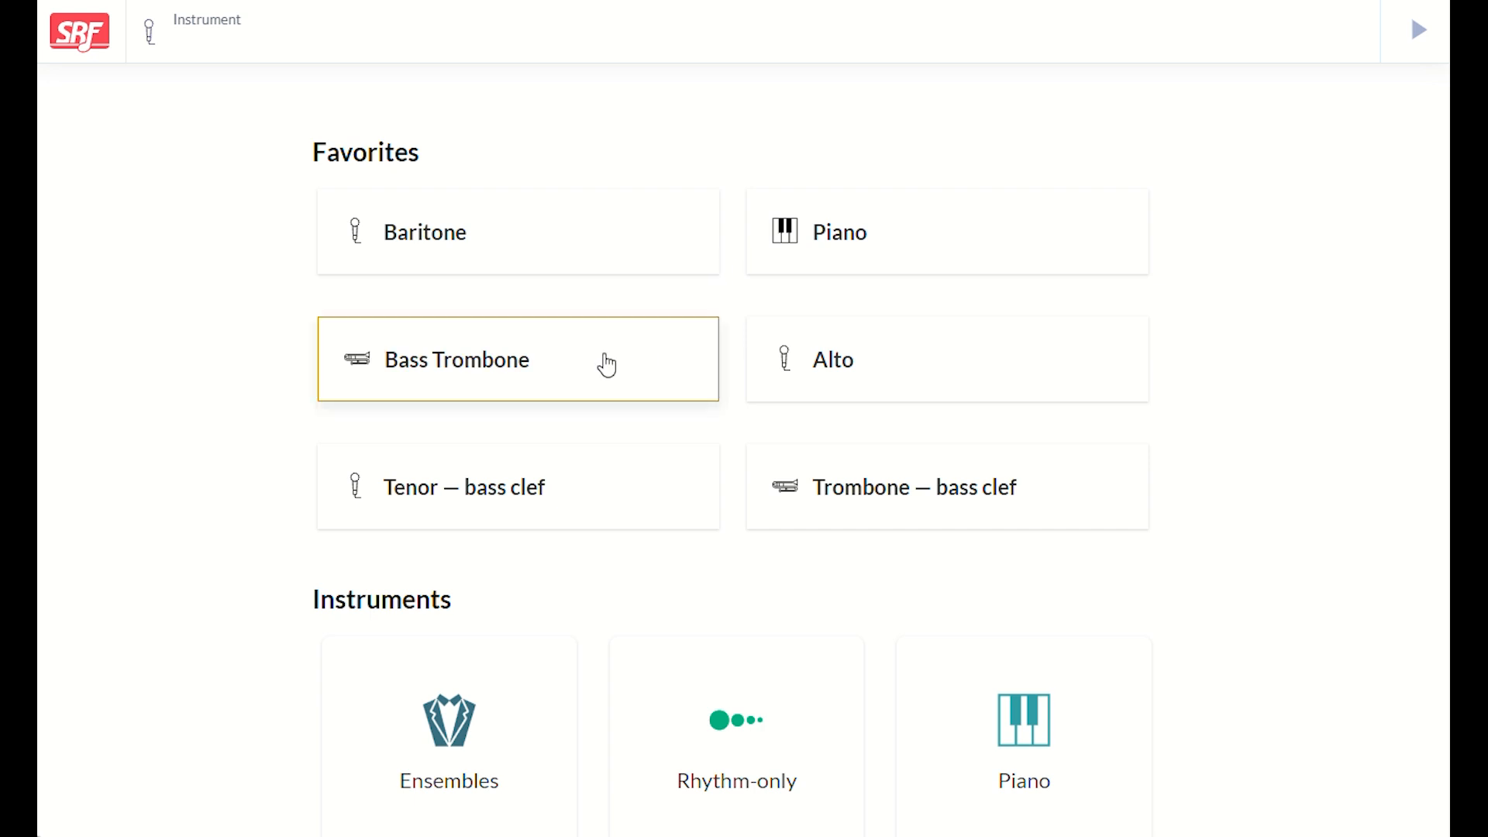
{"action": "left_click", "coordinate": [543, 245]}
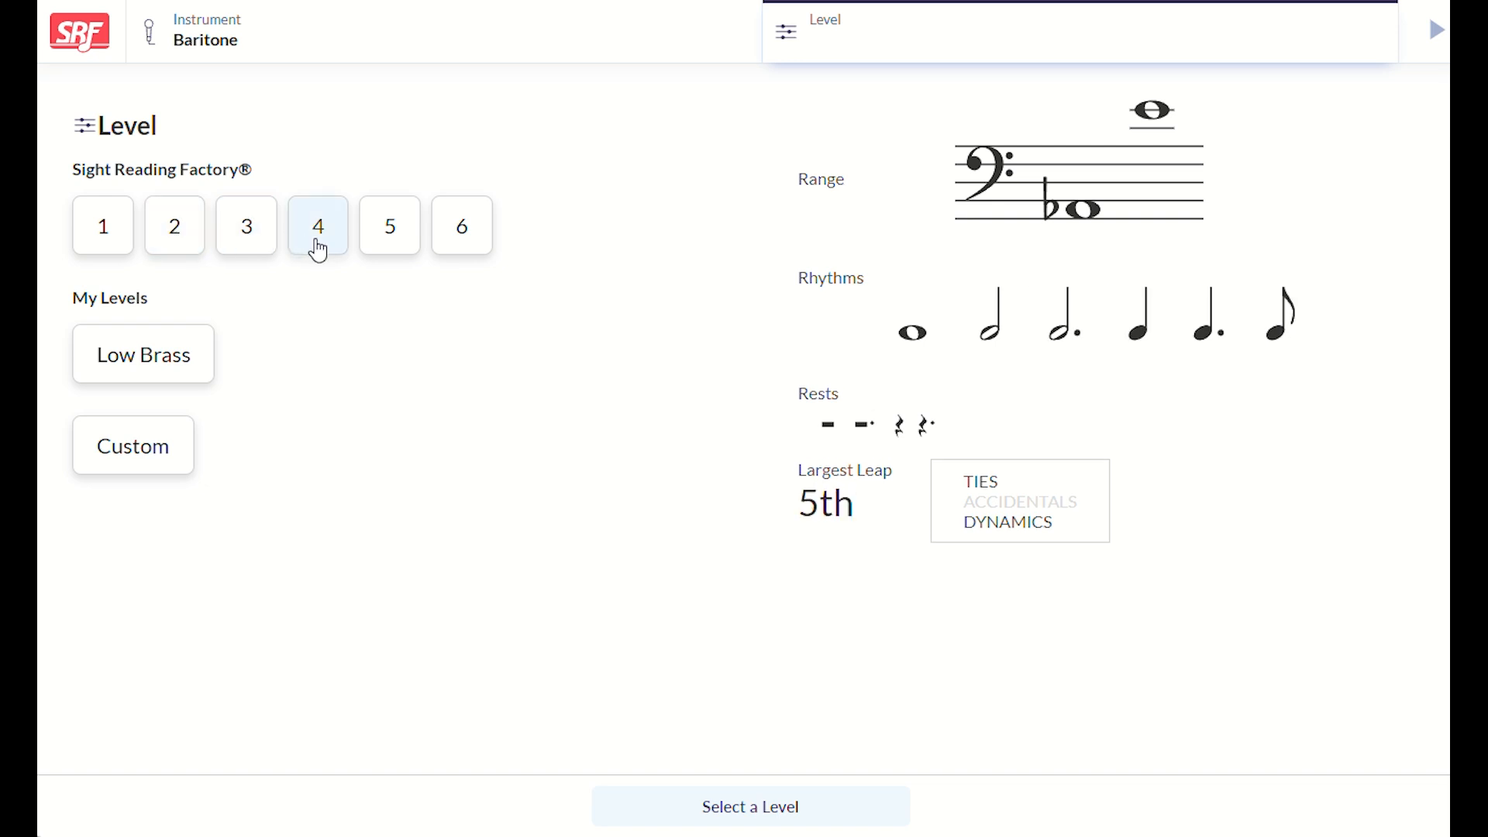
{"action": "left_click", "coordinate": [318, 249]}
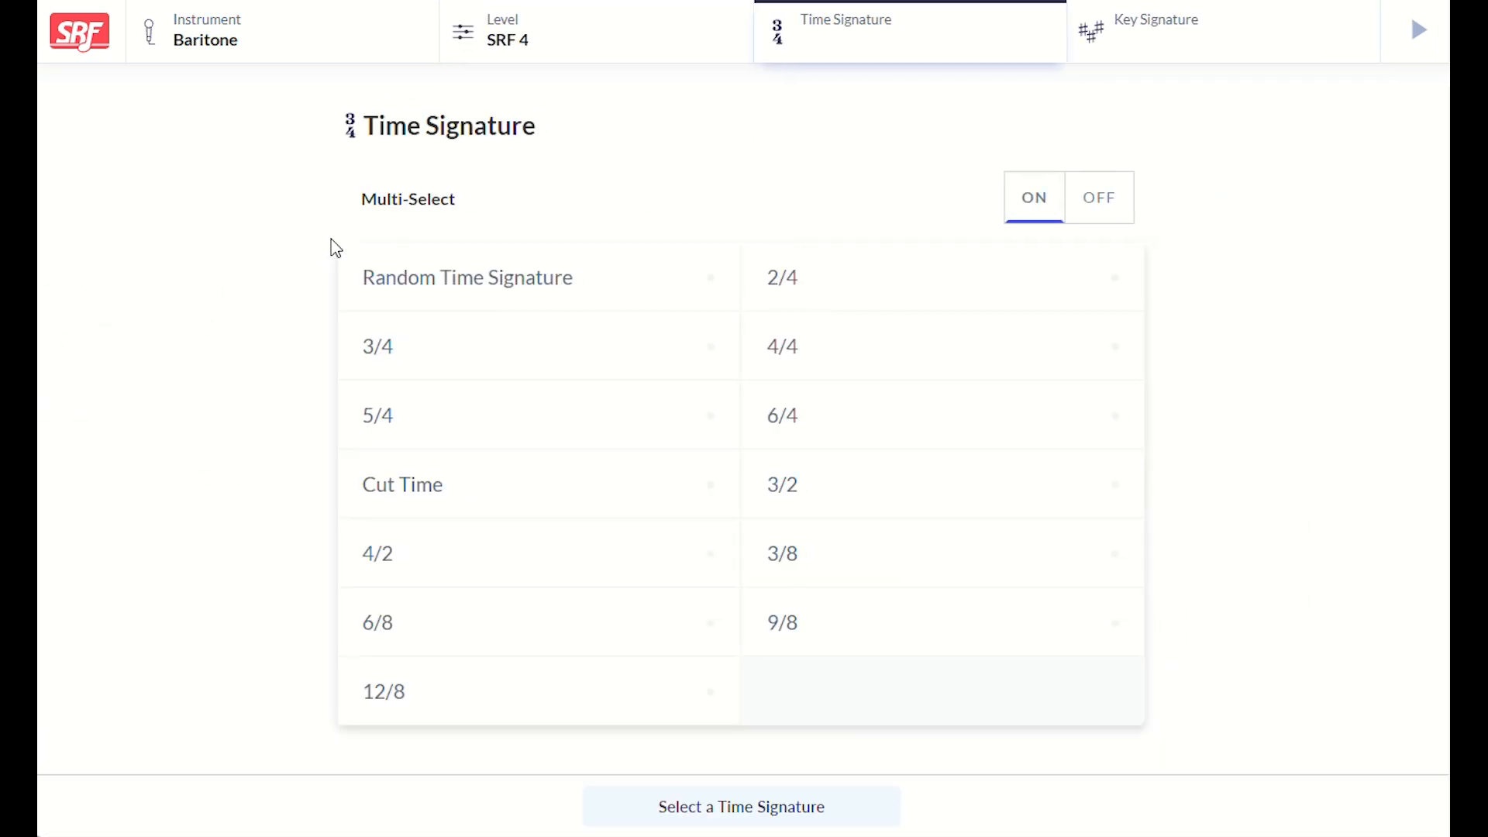
- Generate the exercise in 4/4 with a Random Suggested Key Signature and advance to another example
{"action": "left_click", "coordinate": [808, 370]}
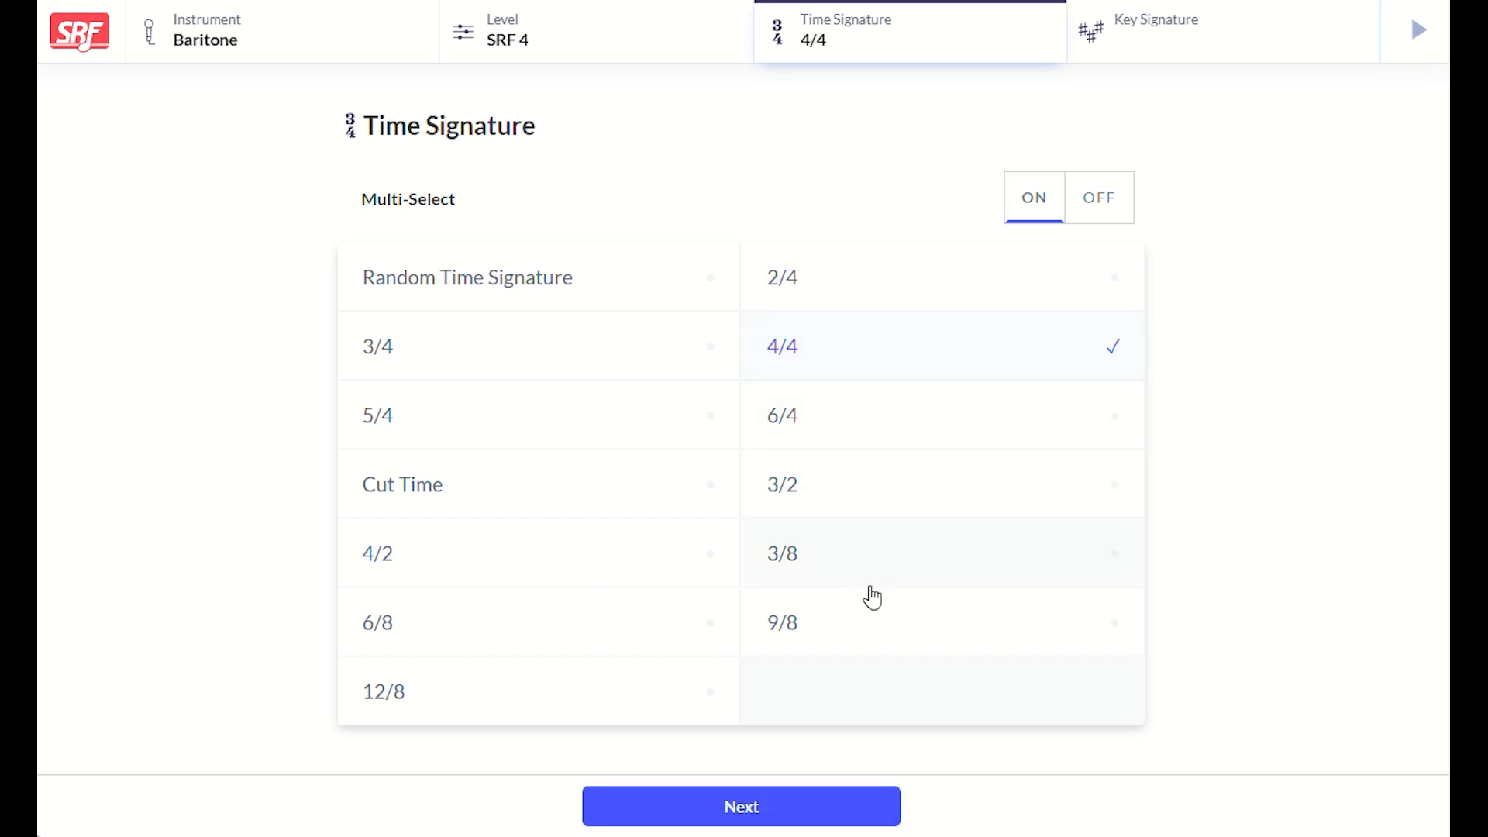
{"action": "left_click", "coordinate": [852, 805]}
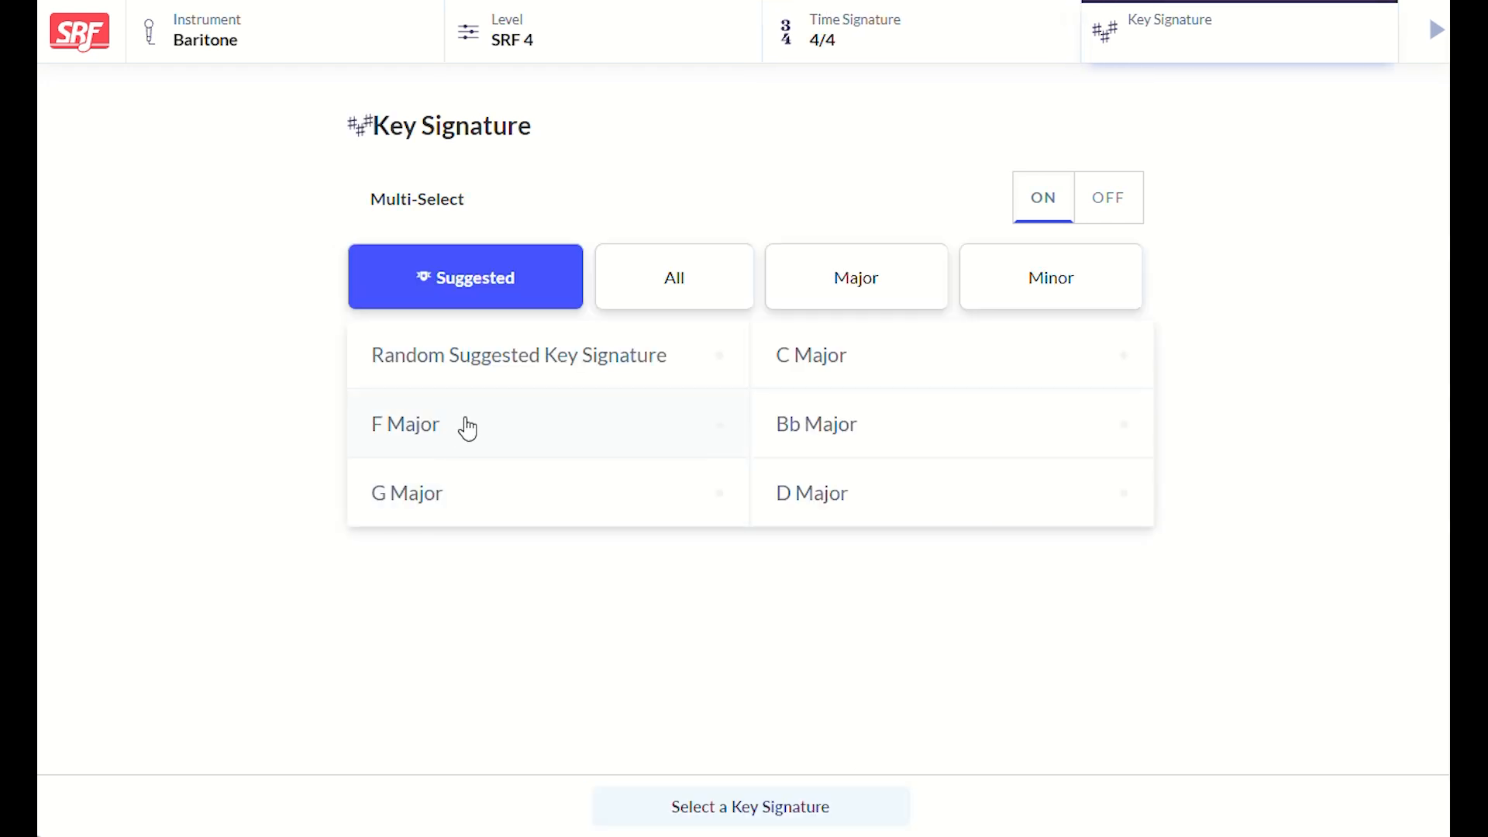
{"action": "left_click", "coordinate": [505, 359]}
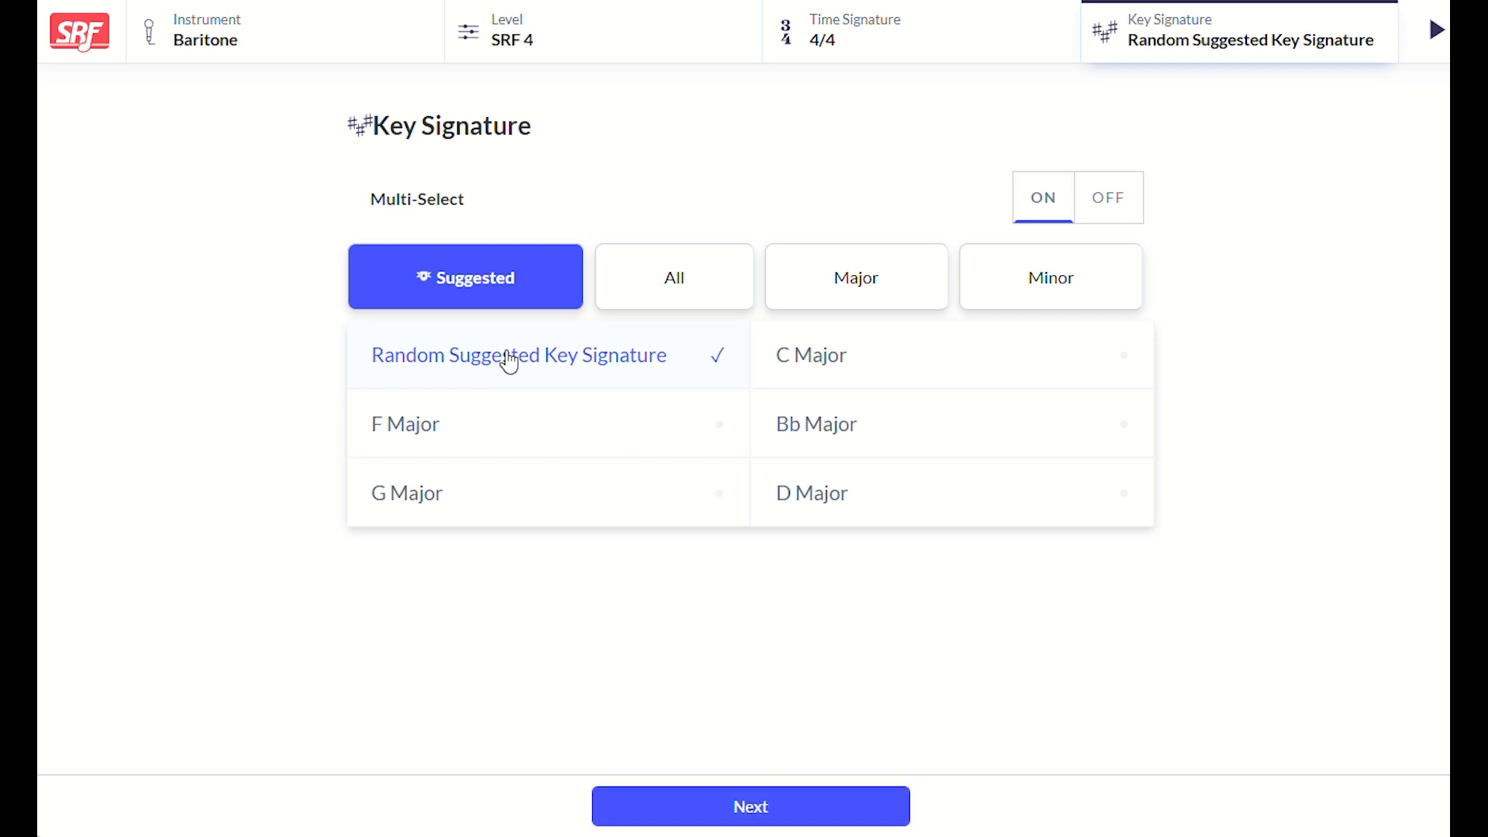
{"action": "left_click", "coordinate": [750, 806]}
{"action": "left_click", "coordinate": [586, 259]}
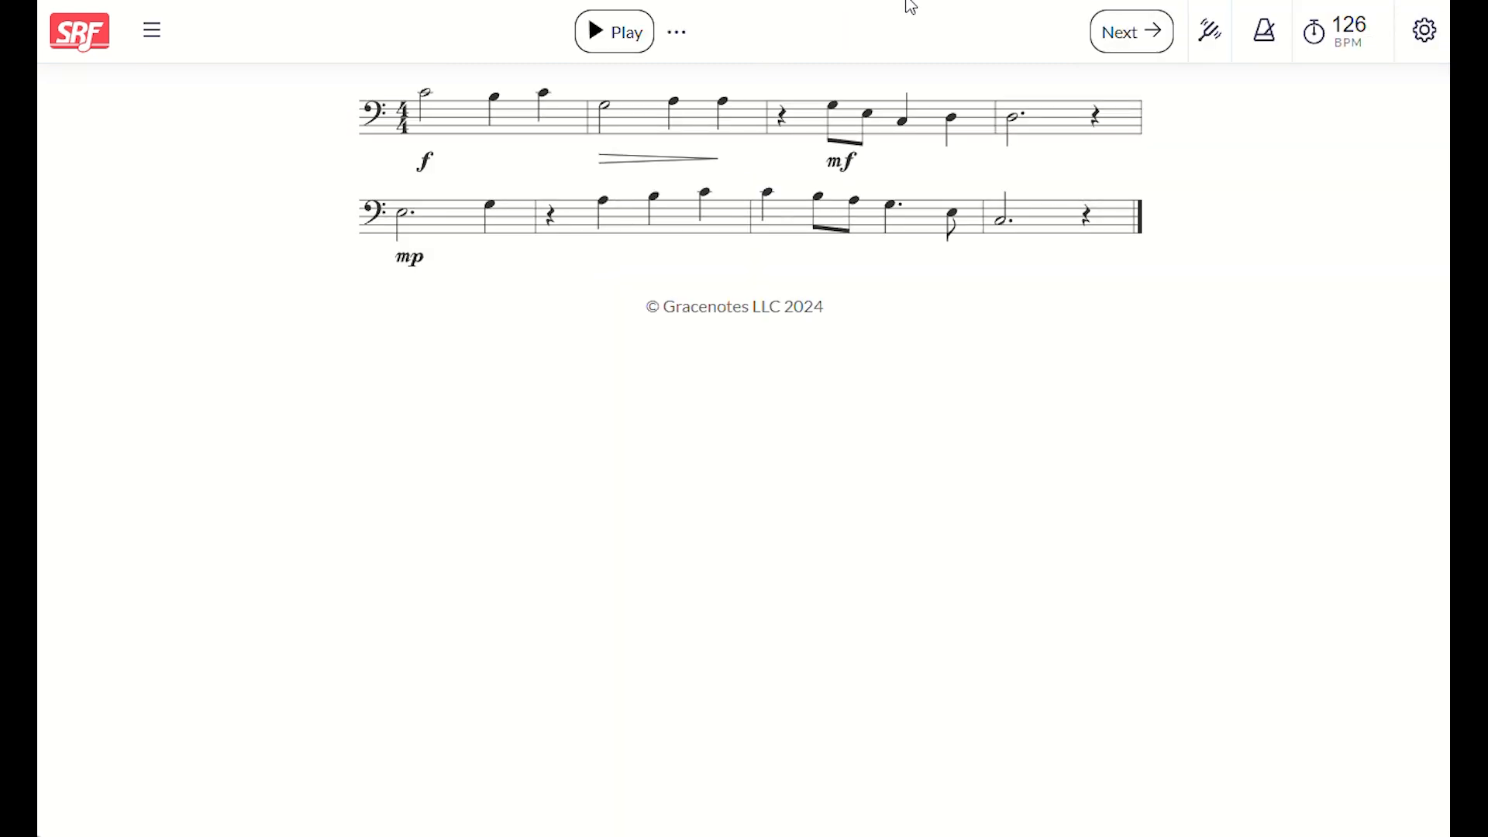
{"action": "left_click", "coordinate": [1132, 32]}
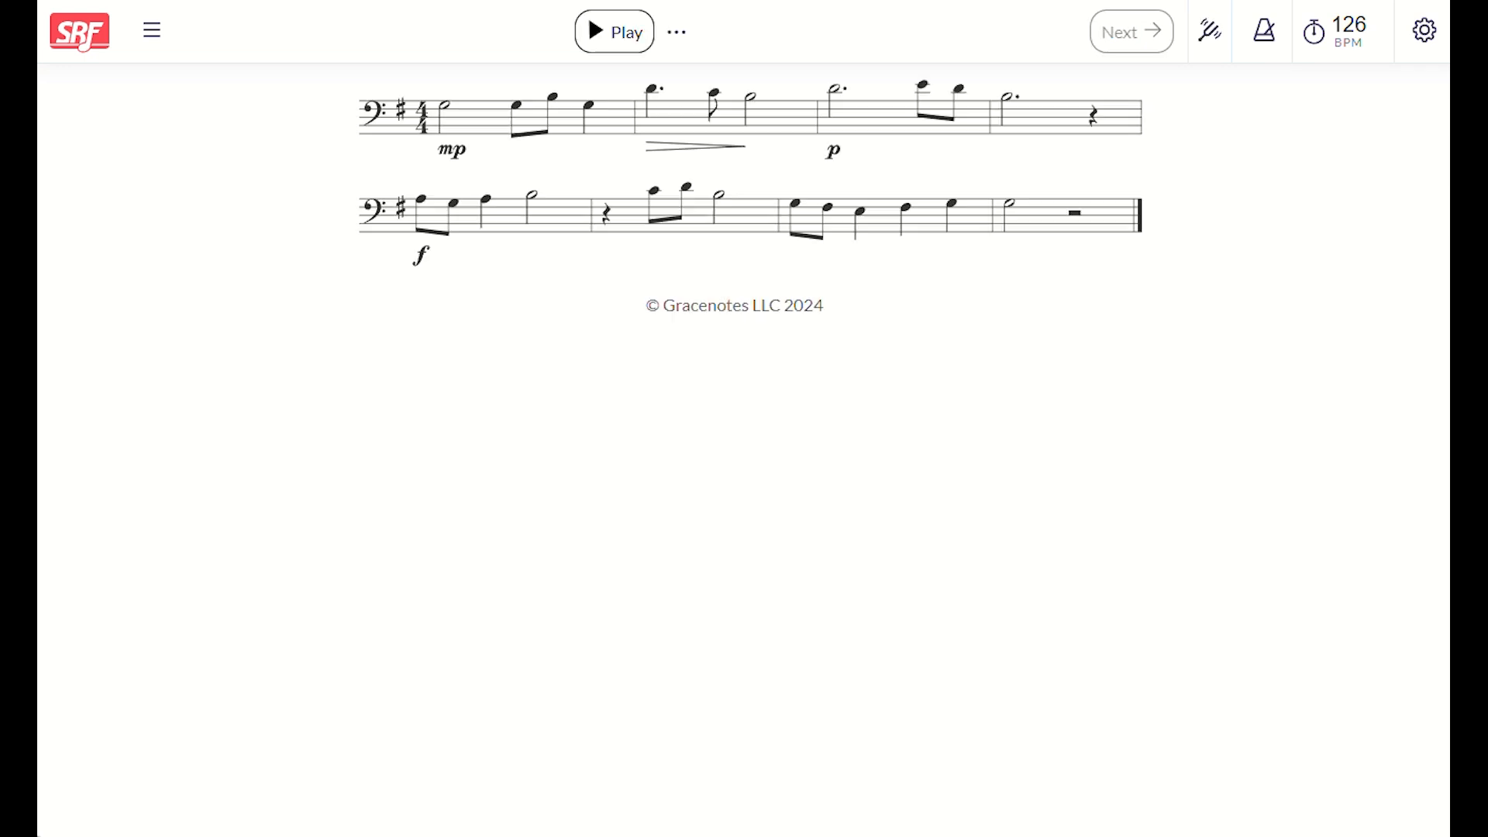
- Copy the Snap Audition URL for this sight reading configuration from the exercise settings
{"action": "left_click", "coordinate": [1424, 50]}
{"action": "scroll", "coordinate": [1293, 522], "scroll_direction": "down", "scroll_amount": 2}
{"action": "scroll", "coordinate": [1255, 309], "scroll_direction": "up", "scroll_amount": 1}
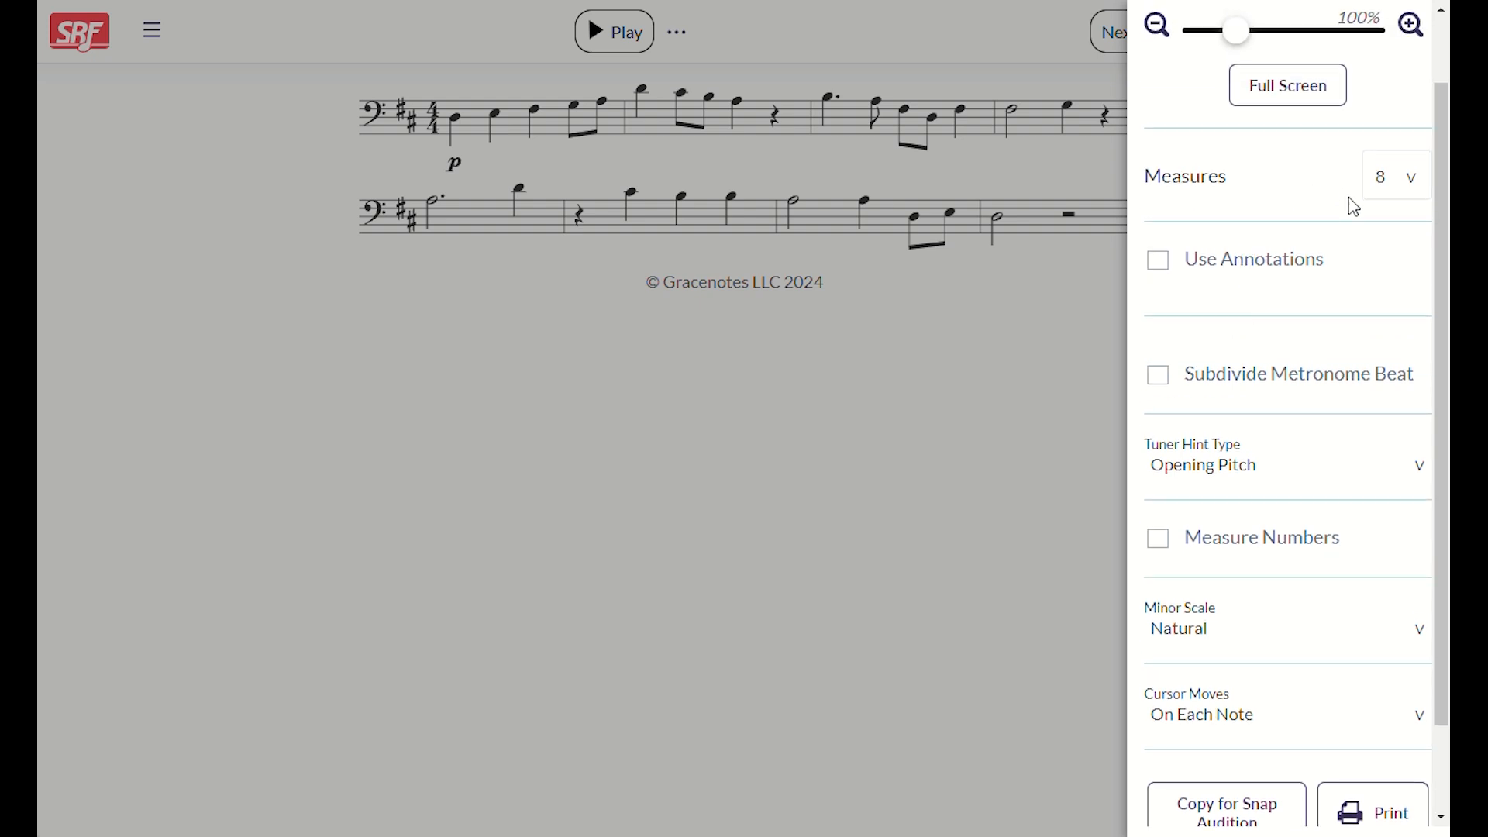
{"action": "scroll", "coordinate": [1340, 257], "scroll_direction": "down", "scroll_amount": 2}
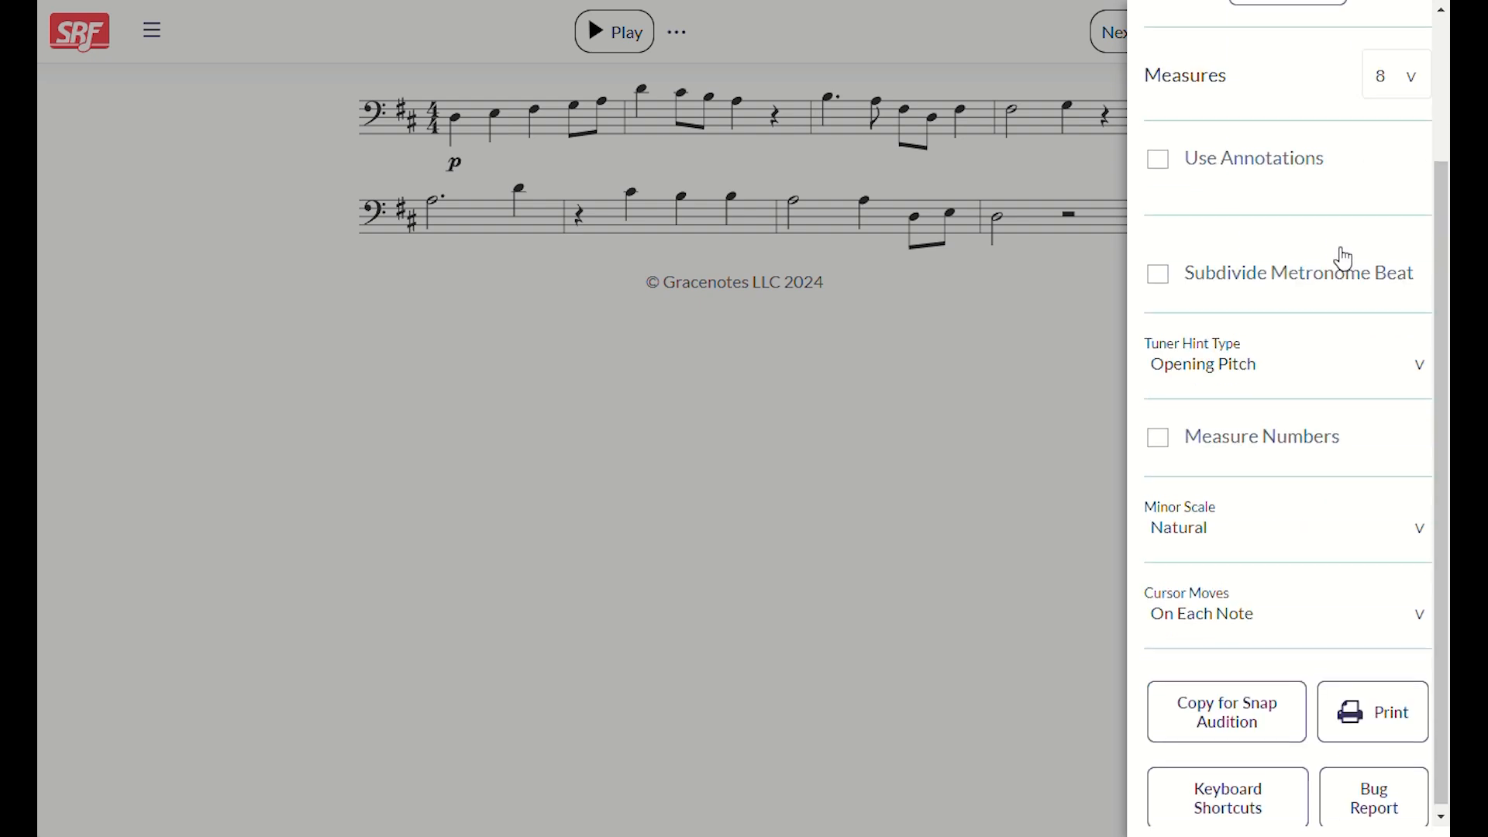
{"action": "left_click", "coordinate": [1254, 681]}
{"action": "right_click", "coordinate": [1252, 678]}
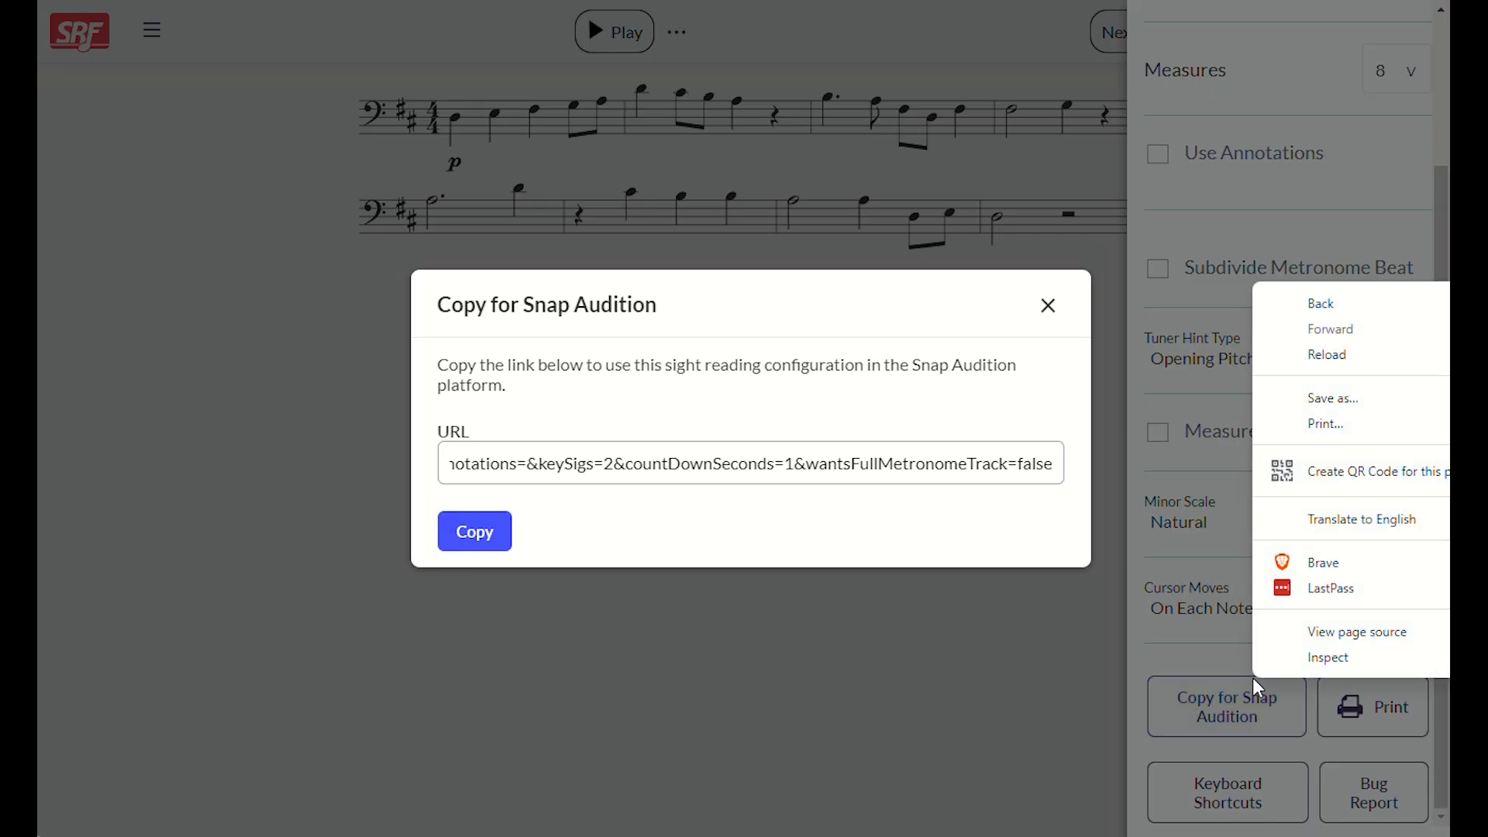
{"action": "left_click", "coordinate": [465, 504]}
{"action": "left_click", "coordinate": [480, 531]}
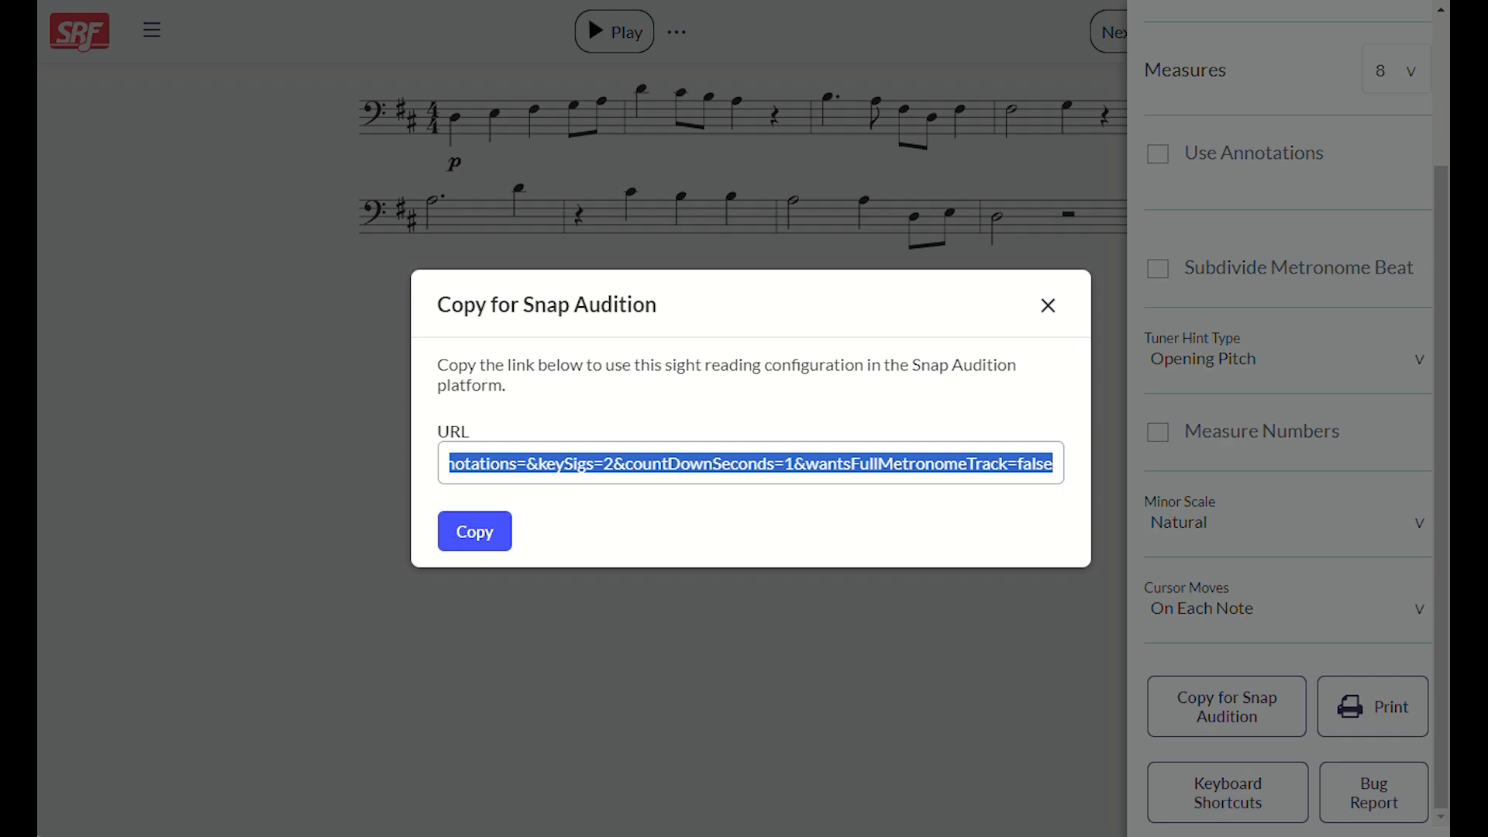
- Return to Snap Audition, paste the copied URL as Item 1's Sight Reading Link and test the link
{"action": "key", "text": "ctrl+shift+Tab"}
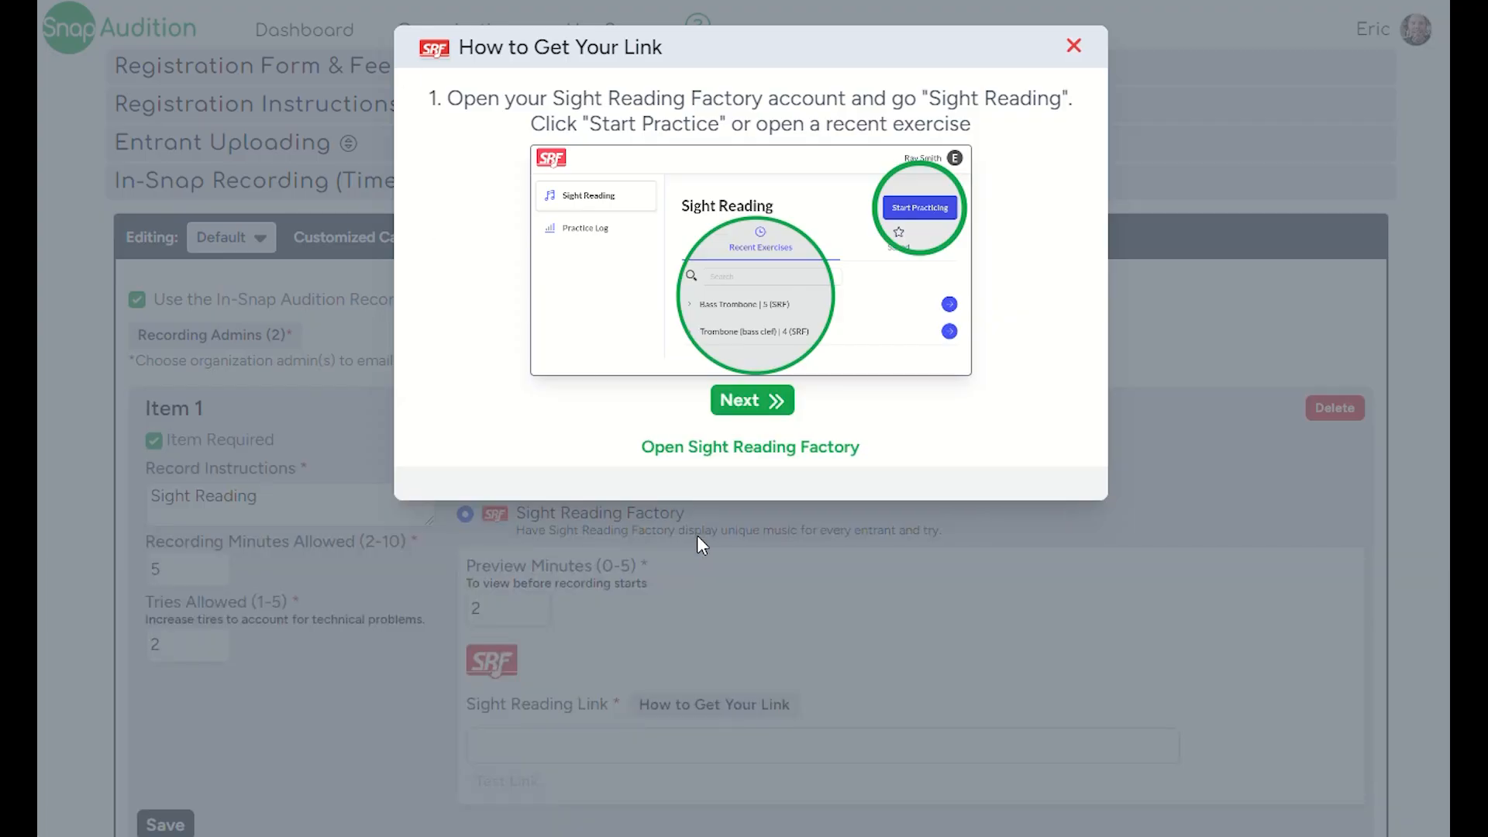
{"action": "left_click", "coordinate": [703, 567]}
{"action": "left_click", "coordinate": [721, 737]}
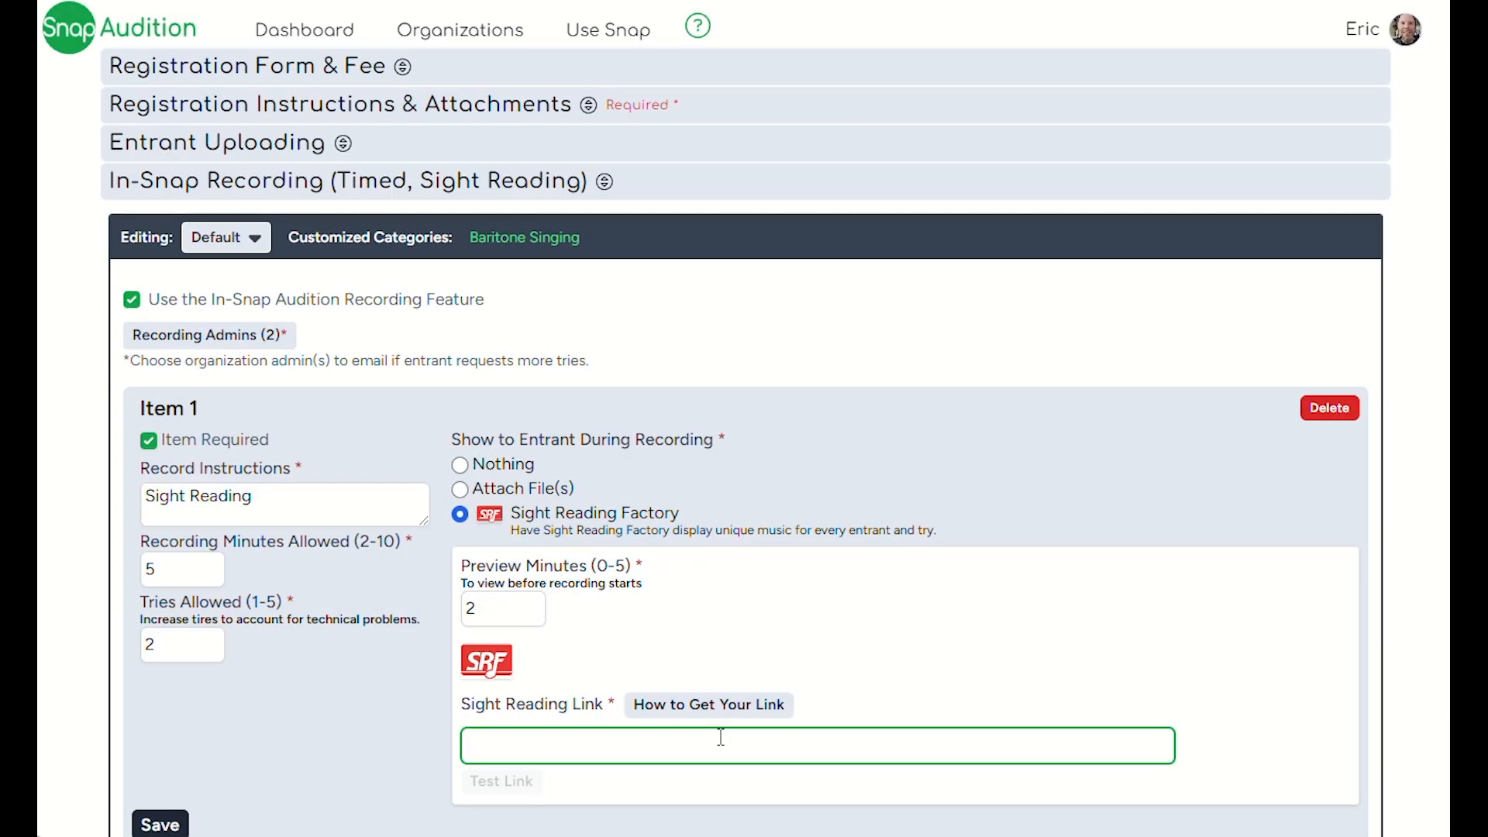
{"action": "key", "text": "ctrl+v"}
{"action": "left_click", "coordinate": [504, 781]}
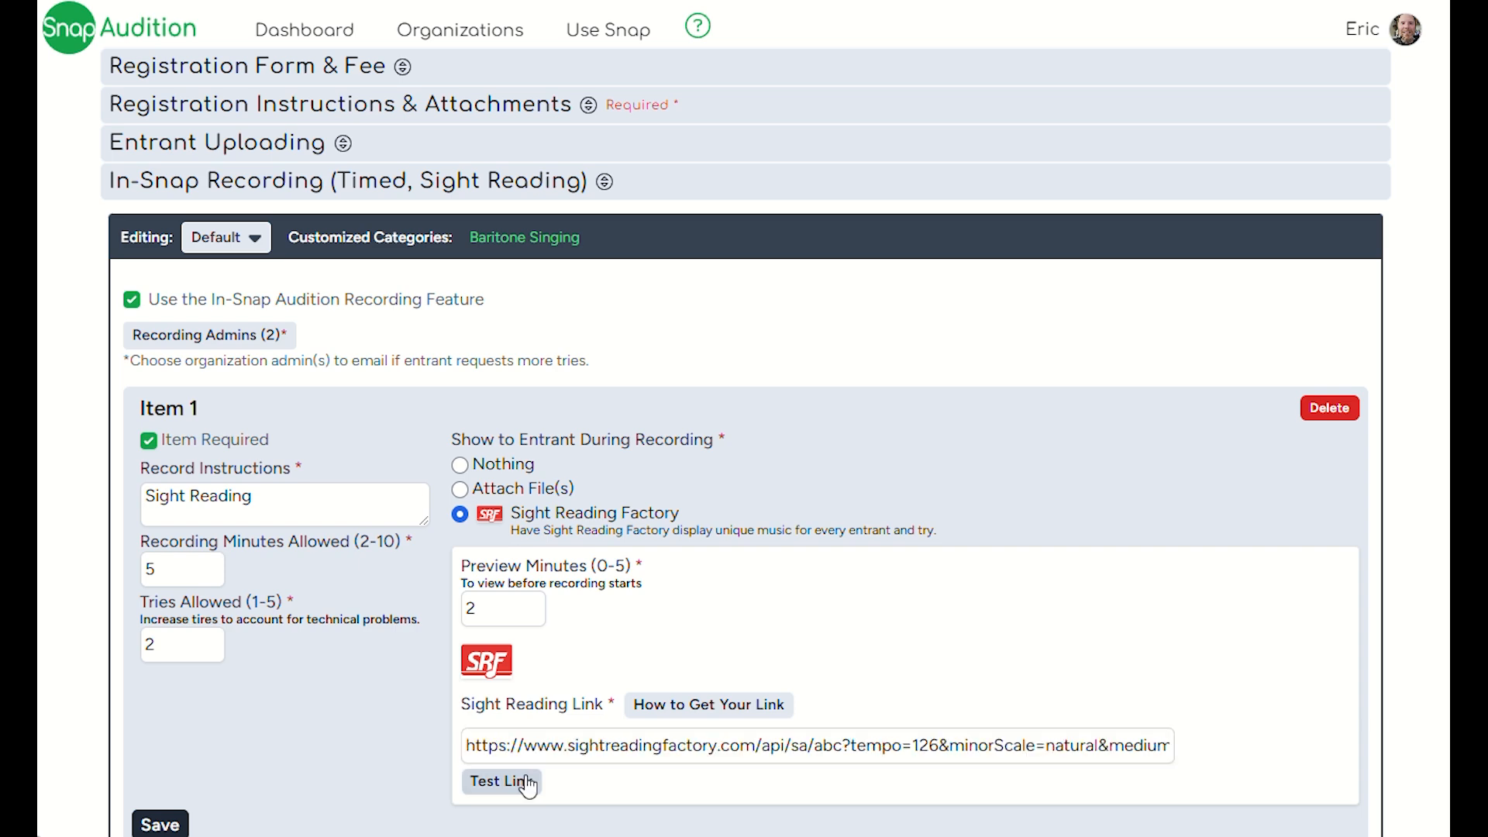
{"action": "scroll", "coordinate": [527, 783], "scroll_direction": "down", "scroll_amount": 5}
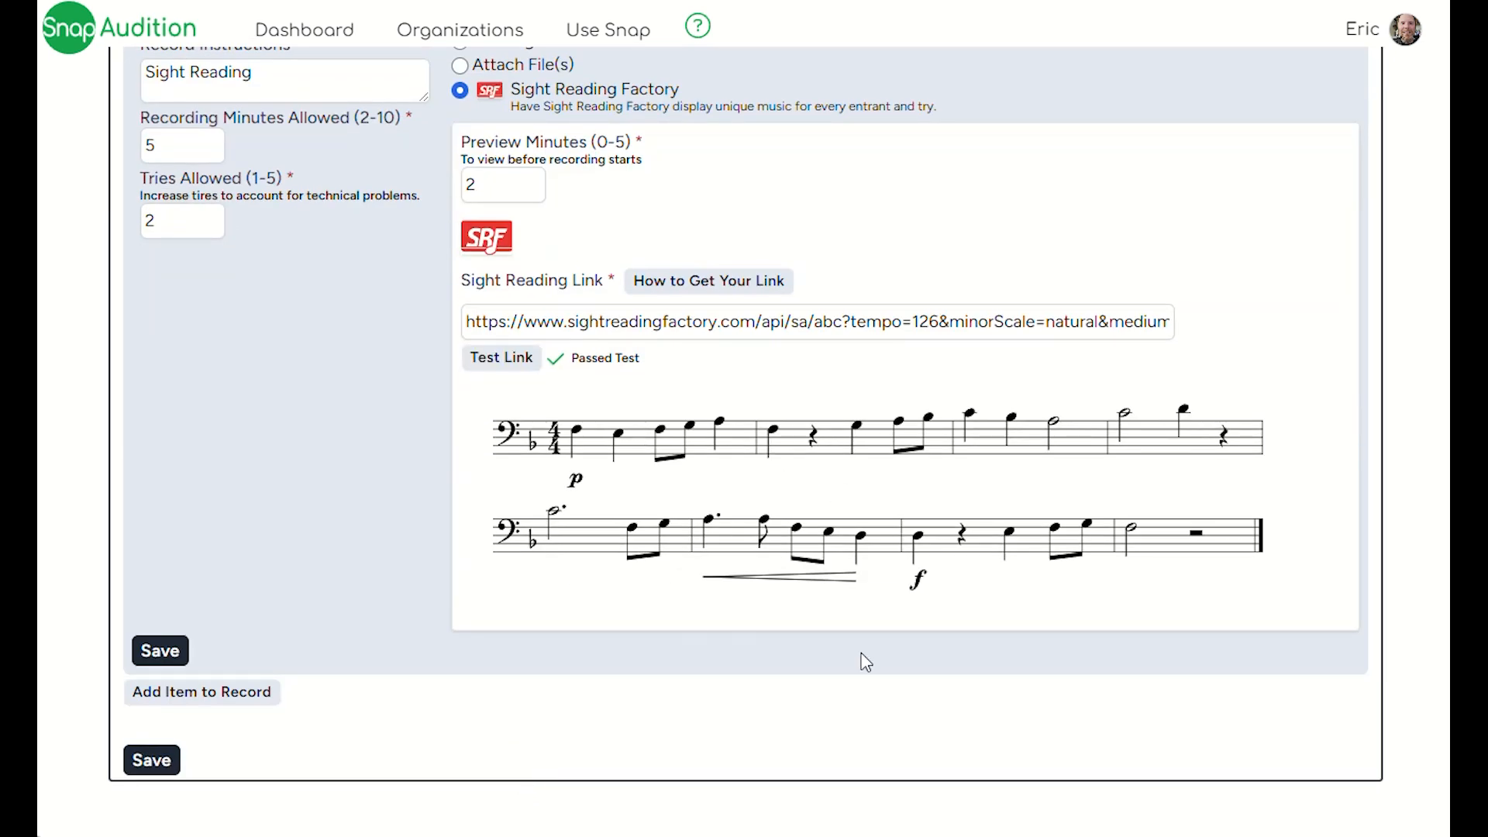
{"action": "scroll", "coordinate": [556, 489], "scroll_direction": "up", "scroll_amount": 3}
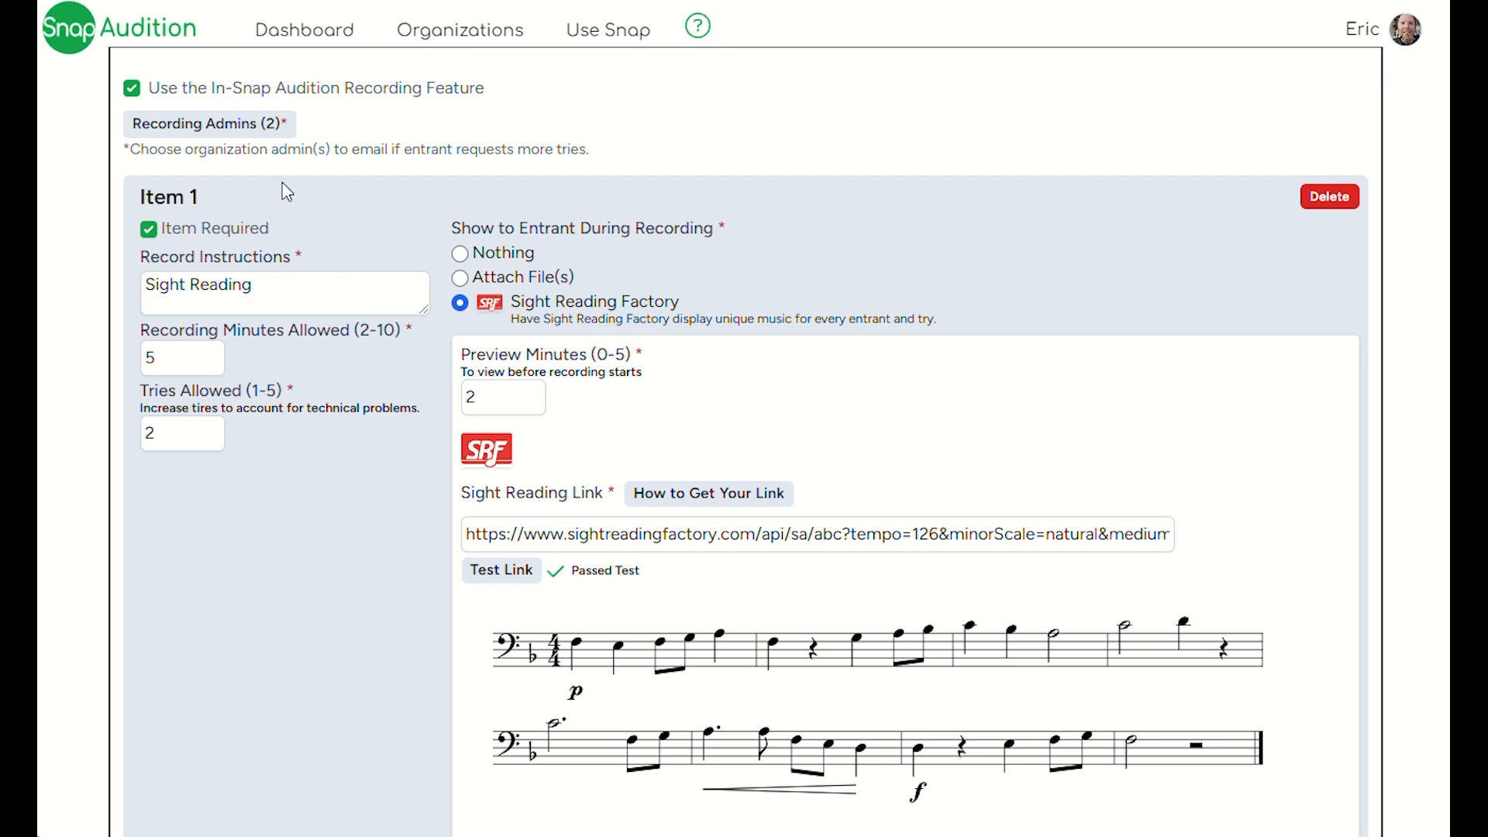
- Switch the In-Snap Recording editor from Default to the Baritone Singing category and review its customized Item 1 settings
{"action": "scroll", "coordinate": [293, 194], "scroll_direction": "up", "scroll_amount": 3}
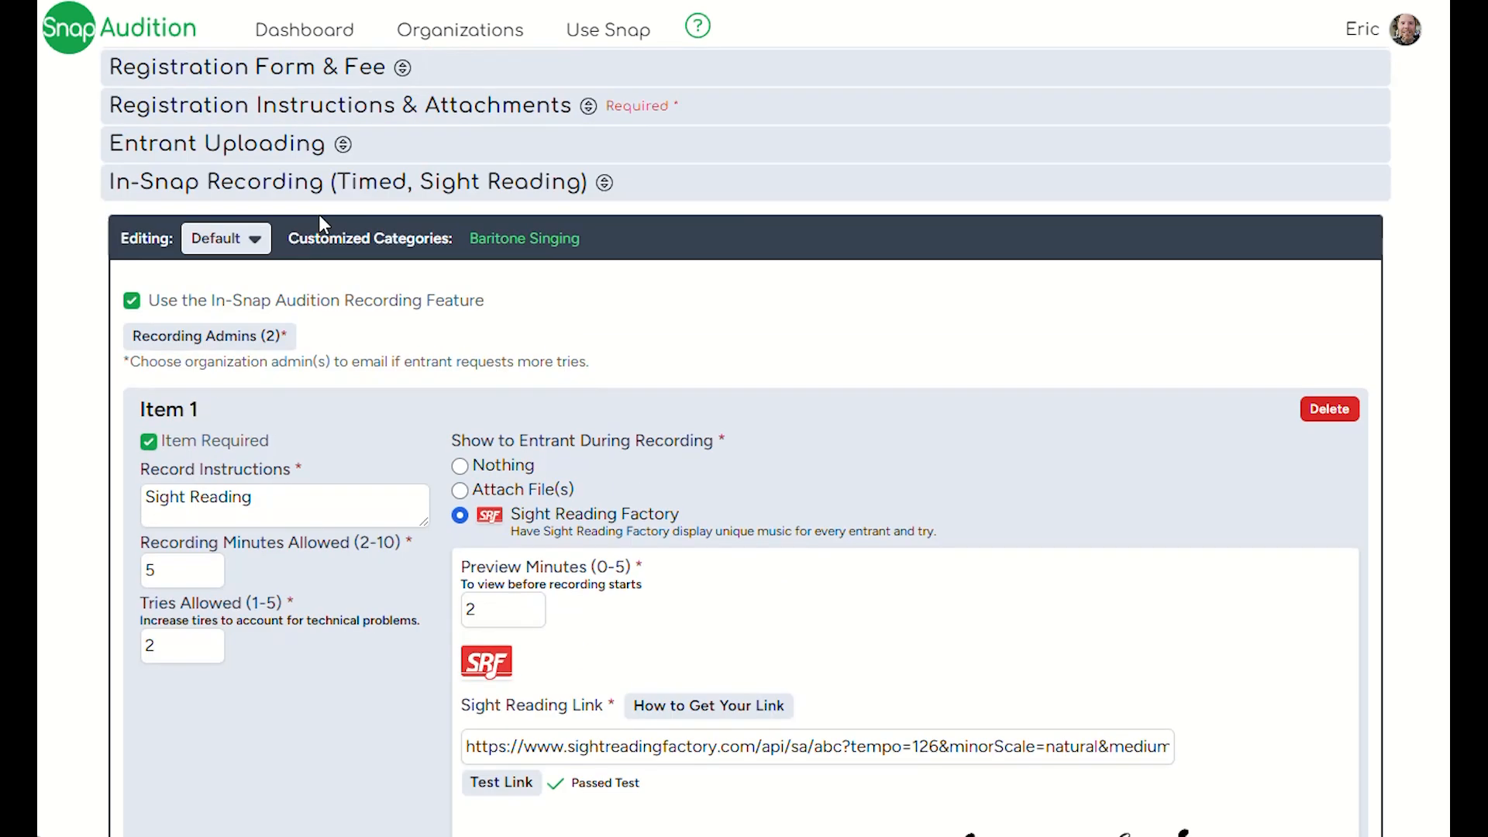
{"action": "left_click", "coordinate": [234, 251]}
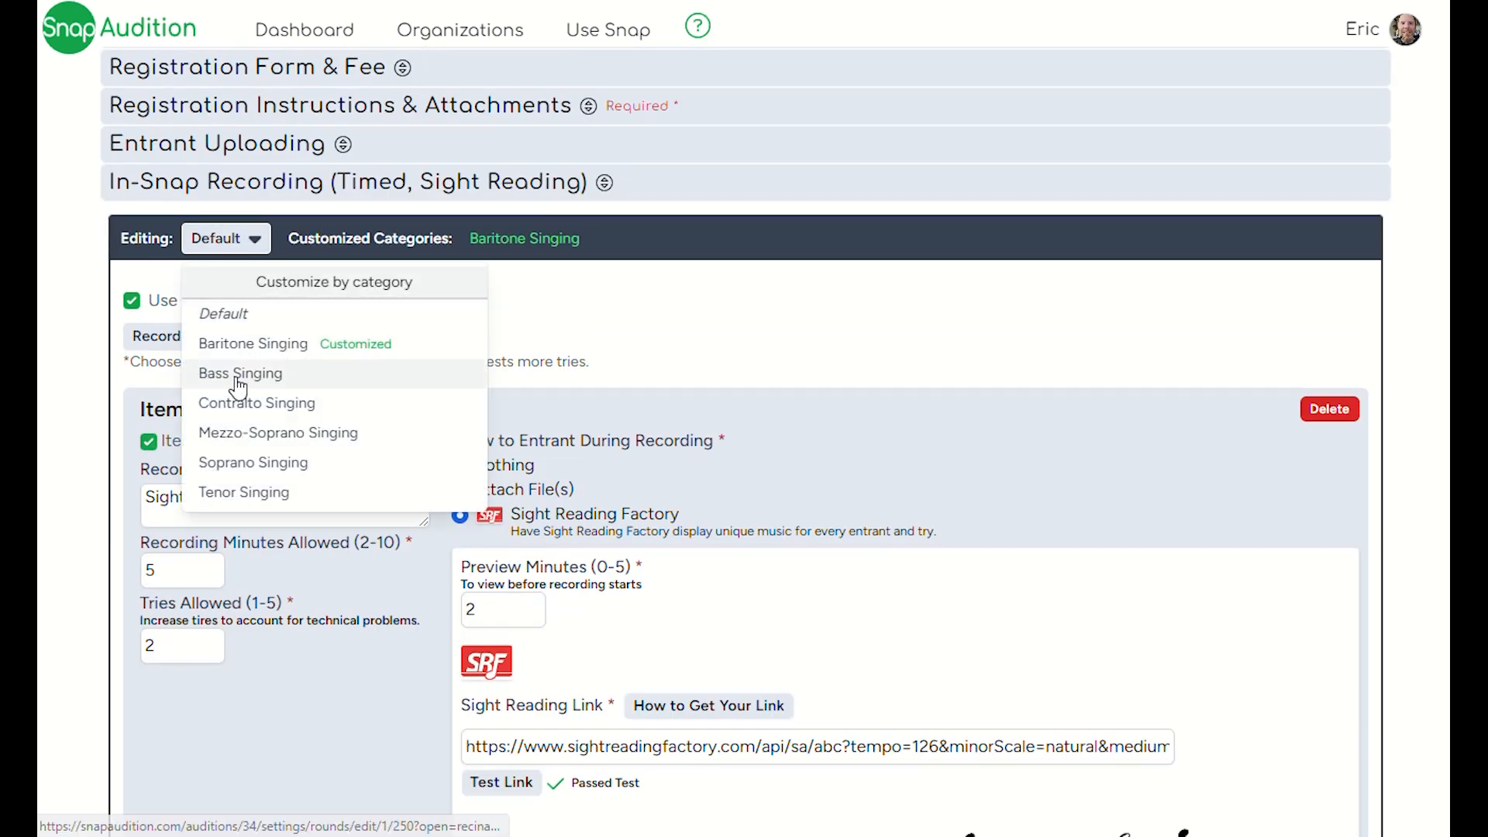
{"action": "left_click", "coordinate": [250, 347]}
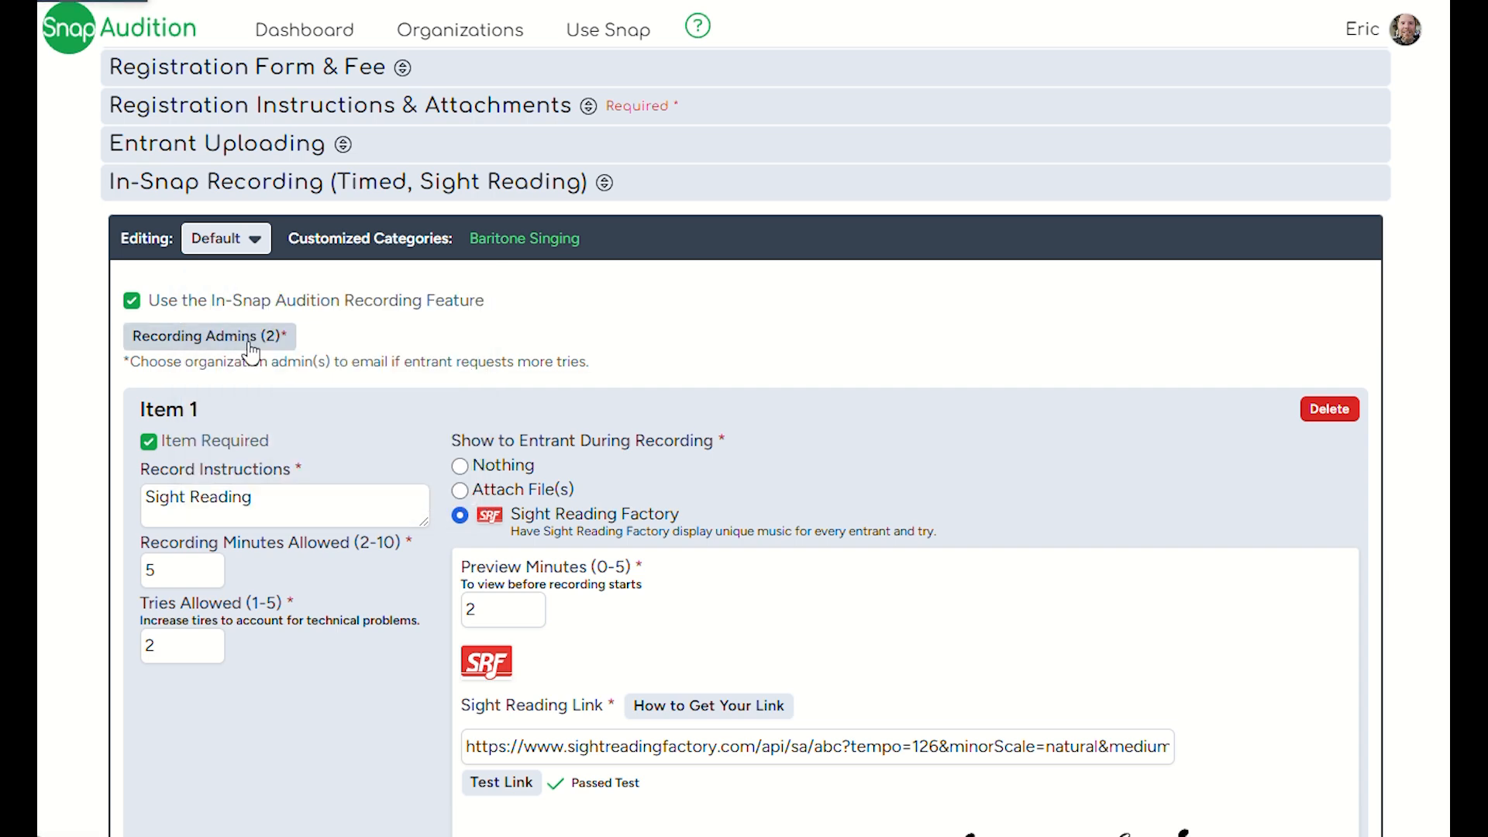
{"action": "scroll", "coordinate": [442, 423], "scroll_direction": "down", "scroll_amount": 7}
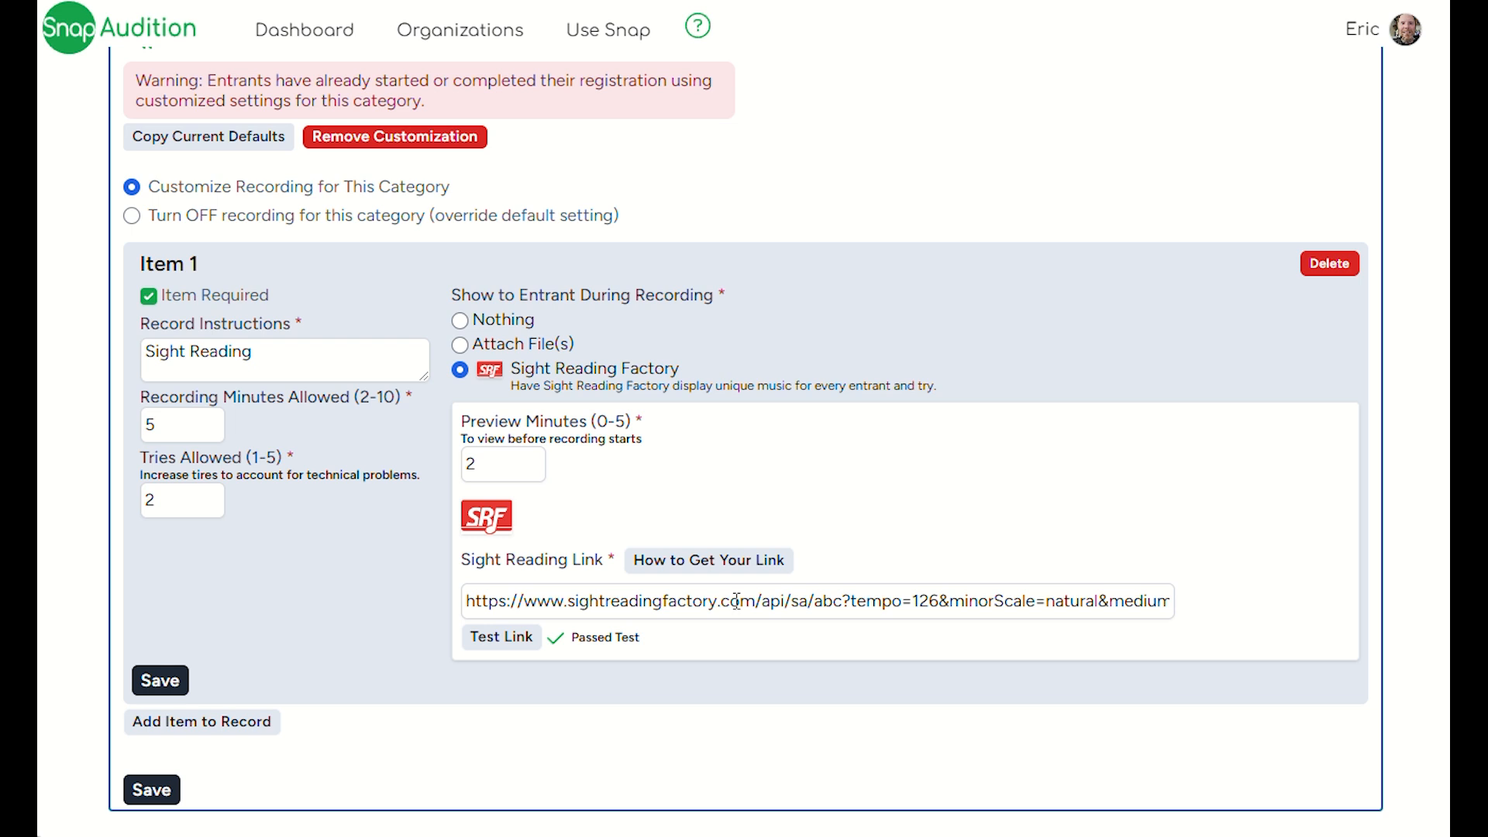
{"action": "scroll", "coordinate": [620, 449], "scroll_direction": "up", "scroll_amount": 3}
{"action": "left_click", "coordinate": [318, 215]}
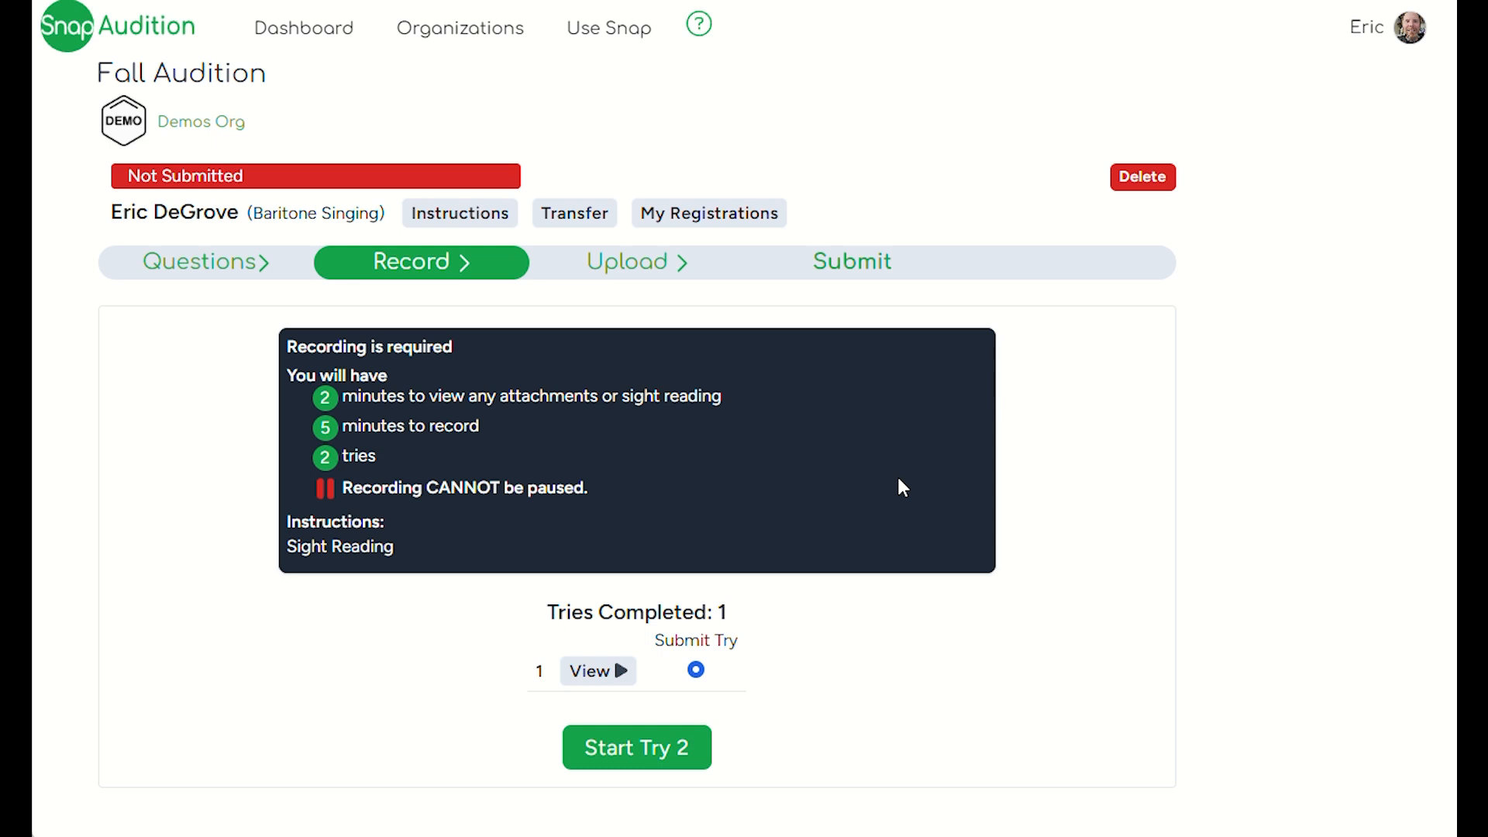
- Start Try 2 of the entrant's Fall Audition sight reading recording, approve the camera check and continue to the sight reading preview
{"action": "left_click", "coordinate": [594, 753]}
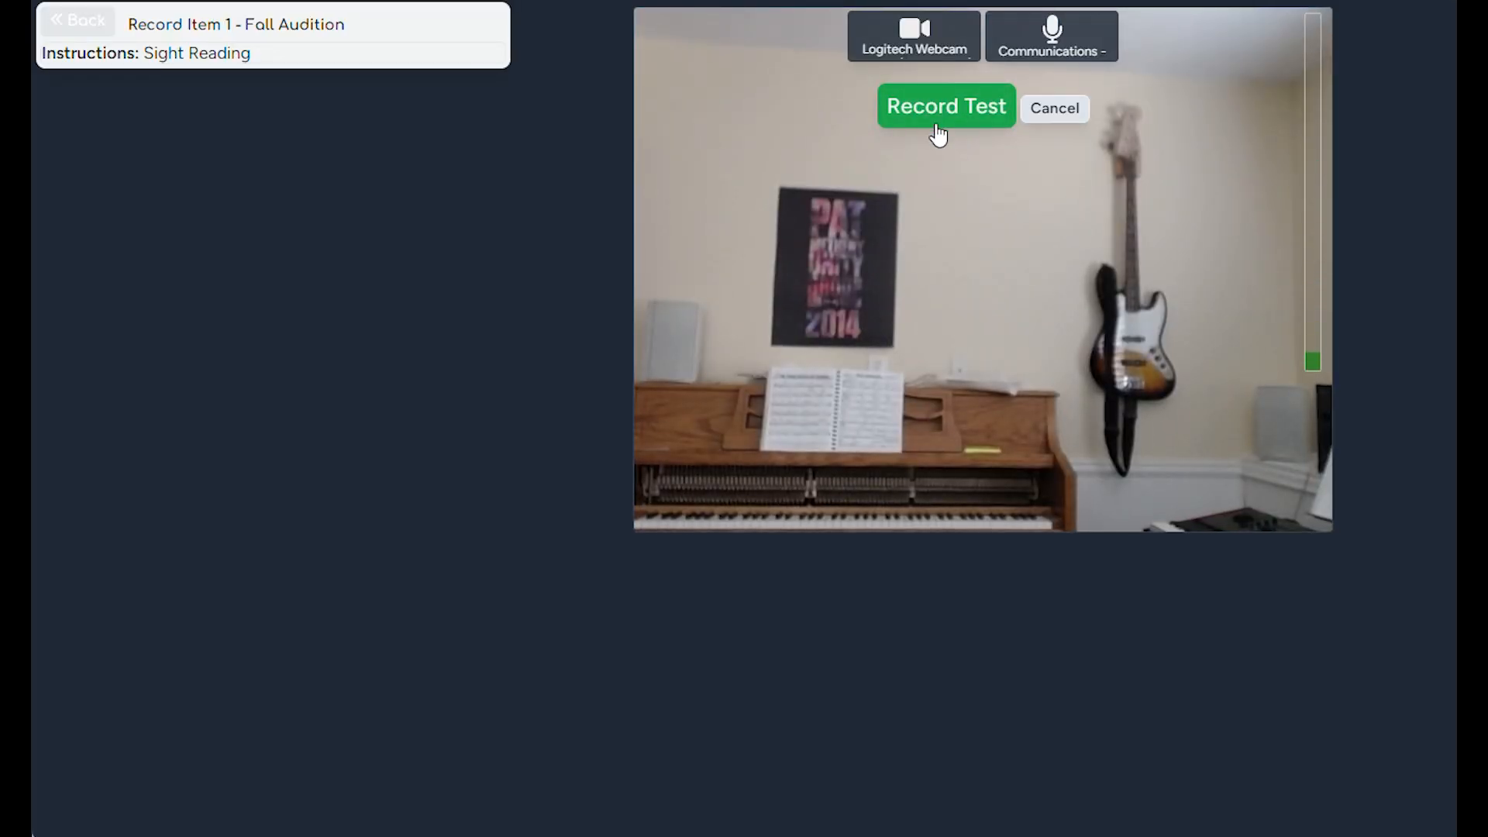
{"action": "left_click", "coordinate": [938, 132]}
{"action": "left_click", "coordinate": [939, 130]}
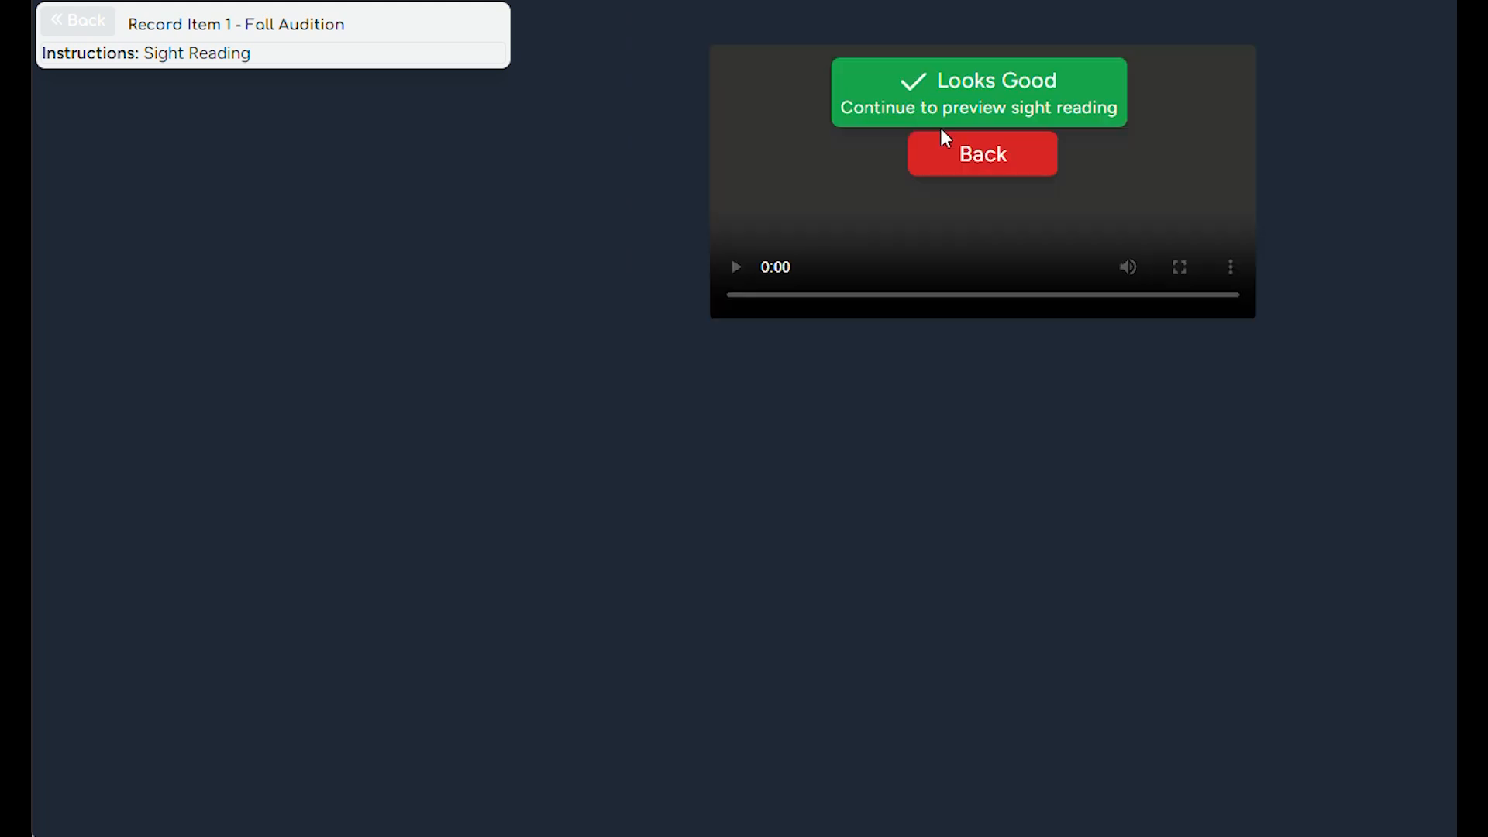
{"action": "left_click", "coordinate": [979, 116]}
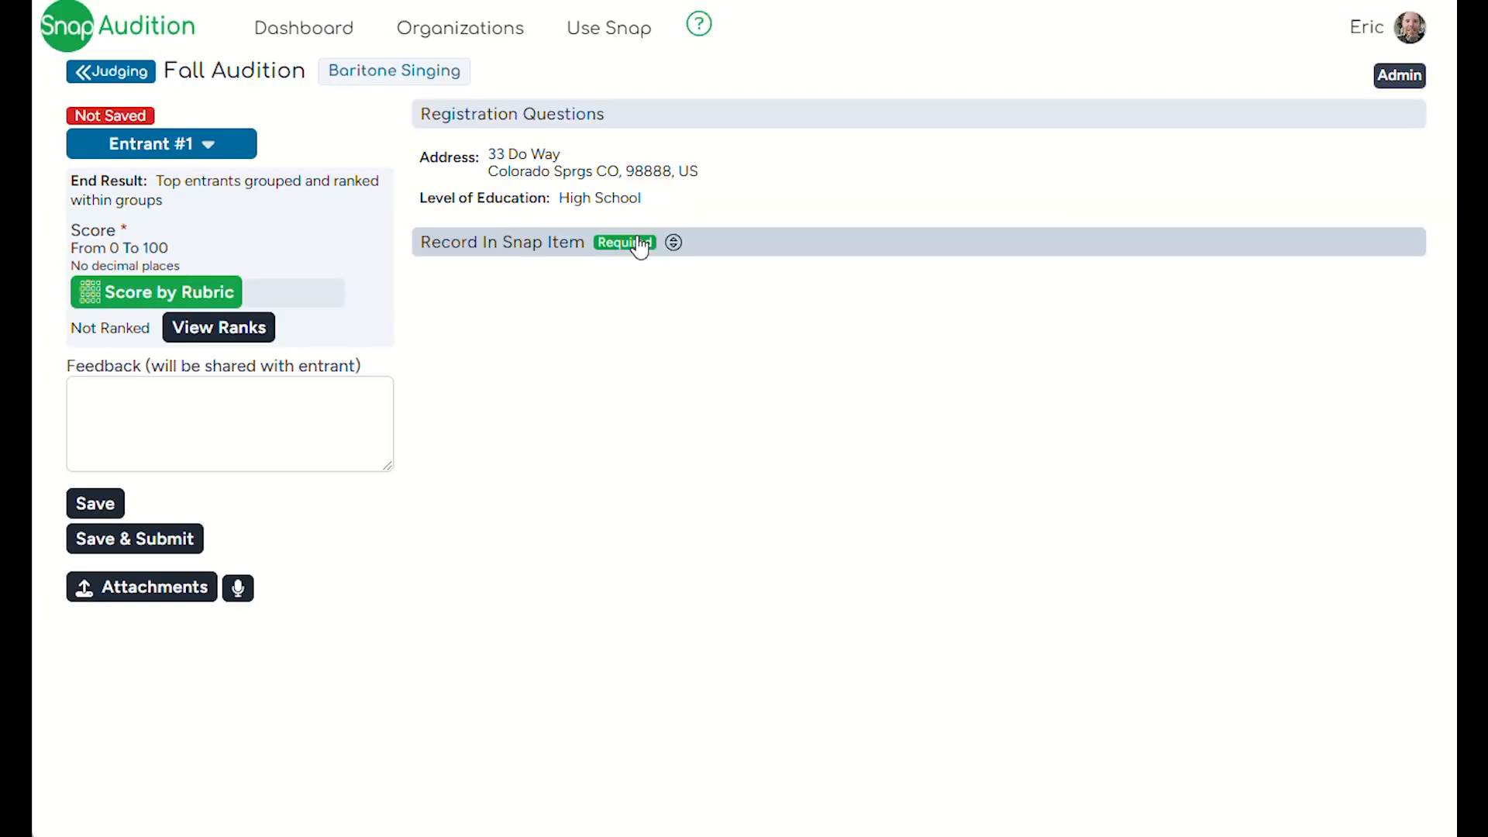
- Expand the Record In Snap Item for Entrant #1 on the judging page and view the recording's instructions
{"action": "left_click", "coordinate": [639, 247]}
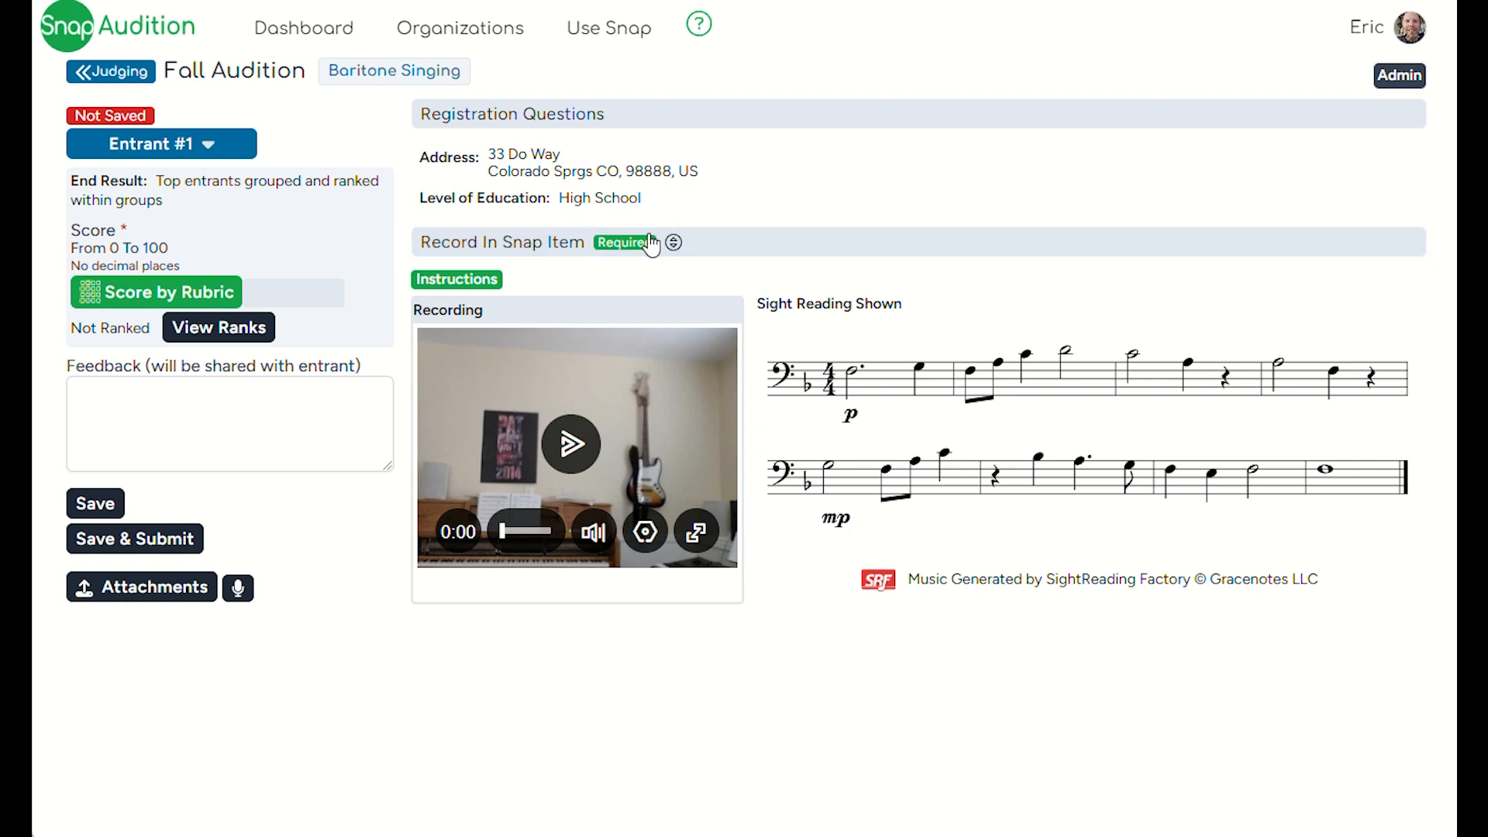
{"action": "left_click", "coordinate": [485, 285]}
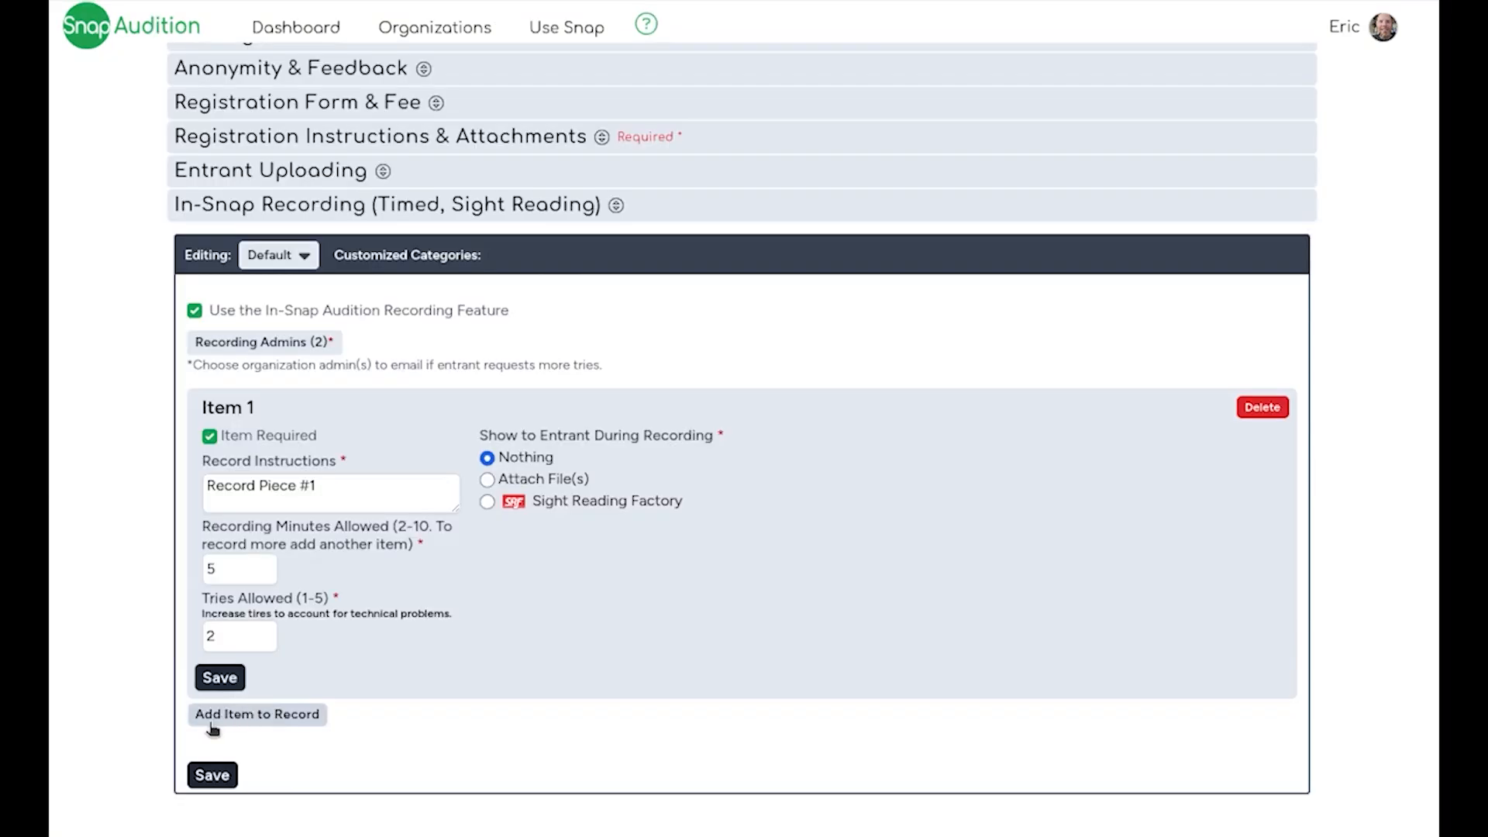
- Add a second item to record below the Record Piece #1 item in the default In-Snap Recording settings
{"action": "left_click", "coordinate": [256, 713]}
{"action": "scroll", "coordinate": [213, 721], "scroll_direction": "down", "scroll_amount": 2}
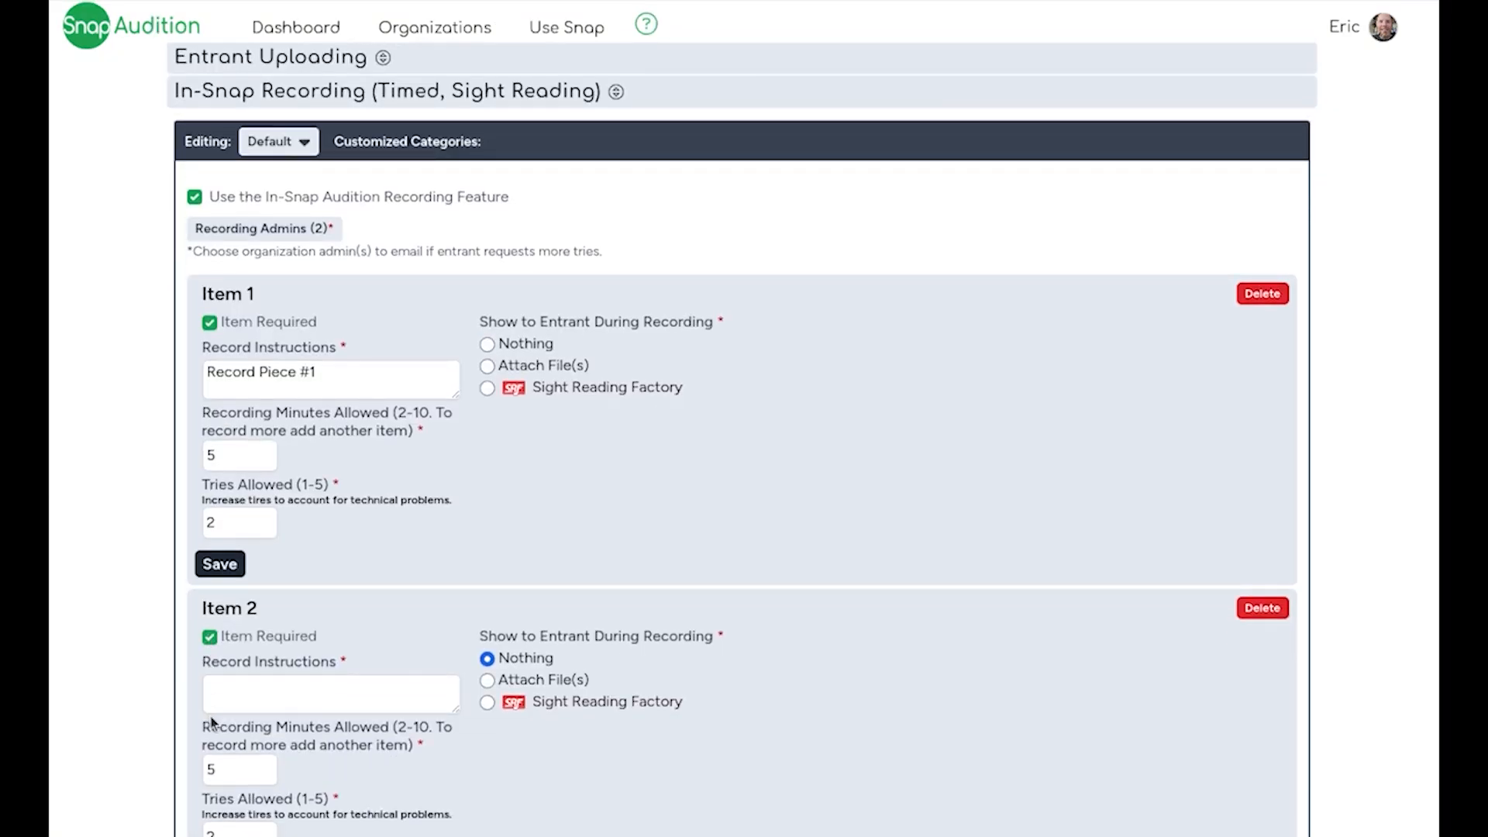